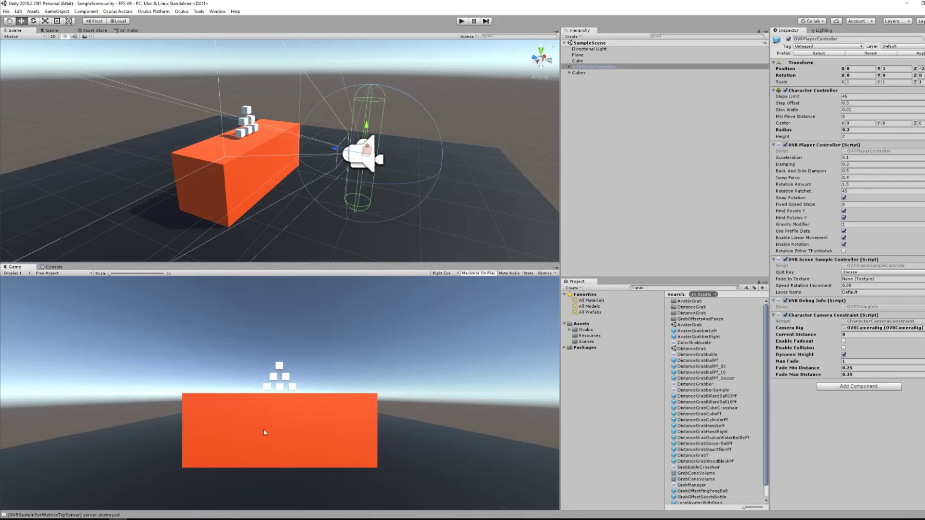
Delete the LocalAvatar object from the TrackingSpace of OVRPlayerController
click(570, 66)
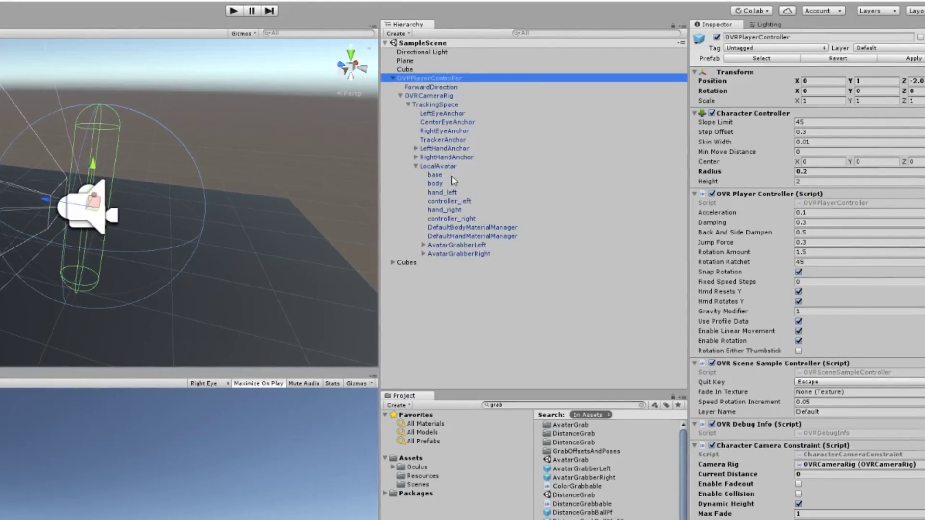
click(519, 147)
key(Delete)
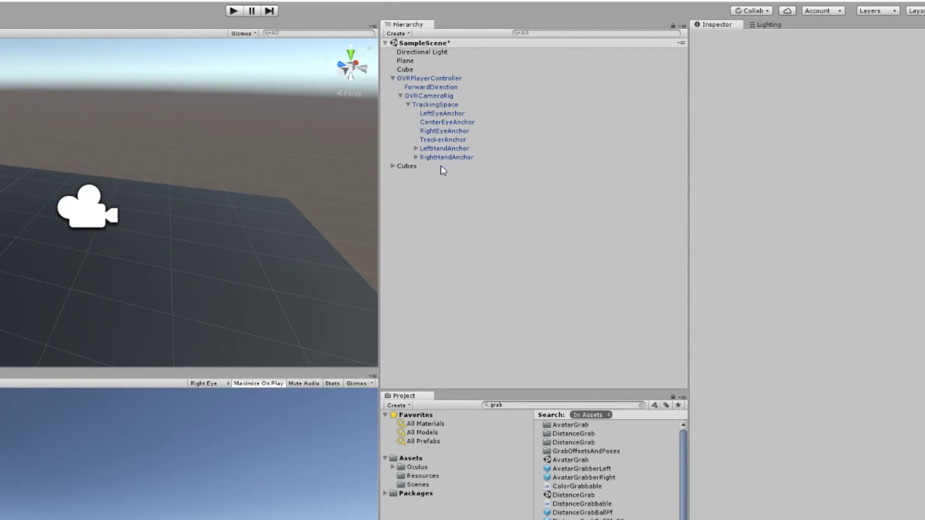
click(392, 78)
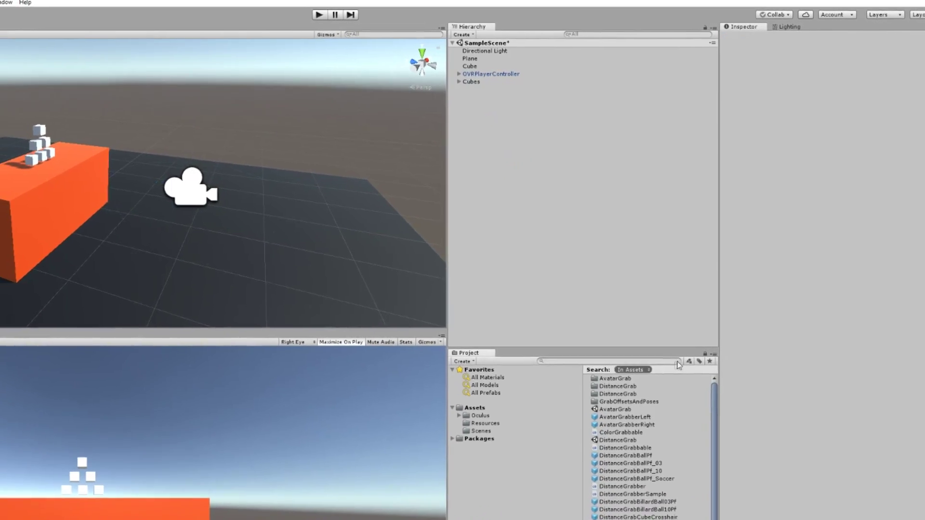
Search the project assets for "custom" and add the CustomHandLeft and CustomHandRight prefabs to the scene
click(653, 363)
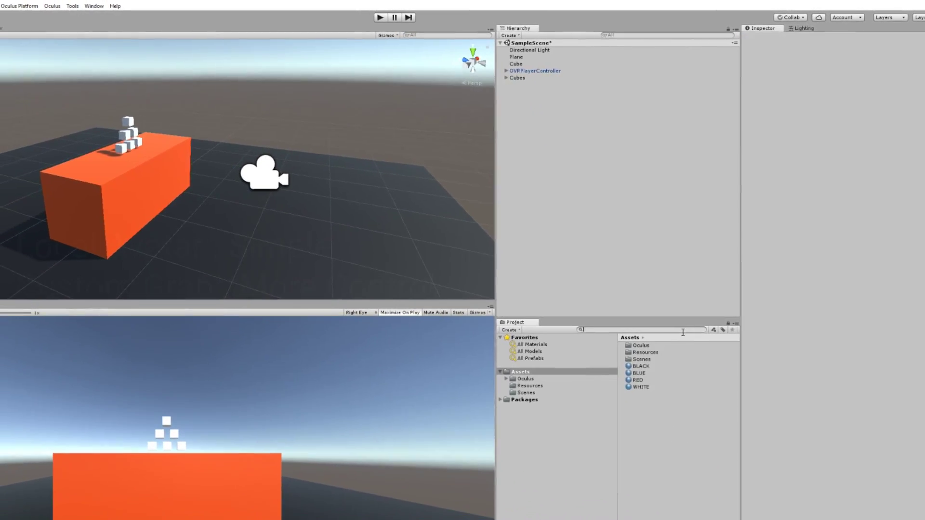
text(c)
click(704, 307)
text(custom)
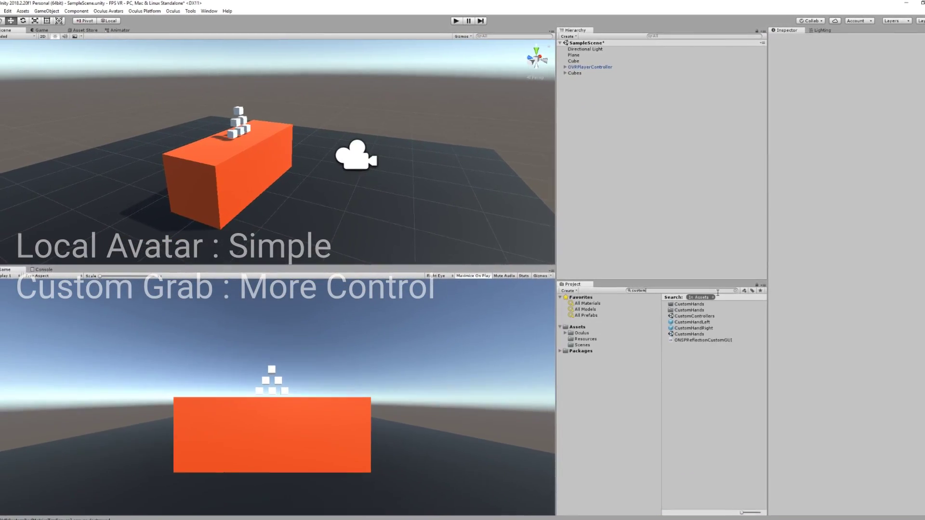
drag(693, 320, 665, 252)
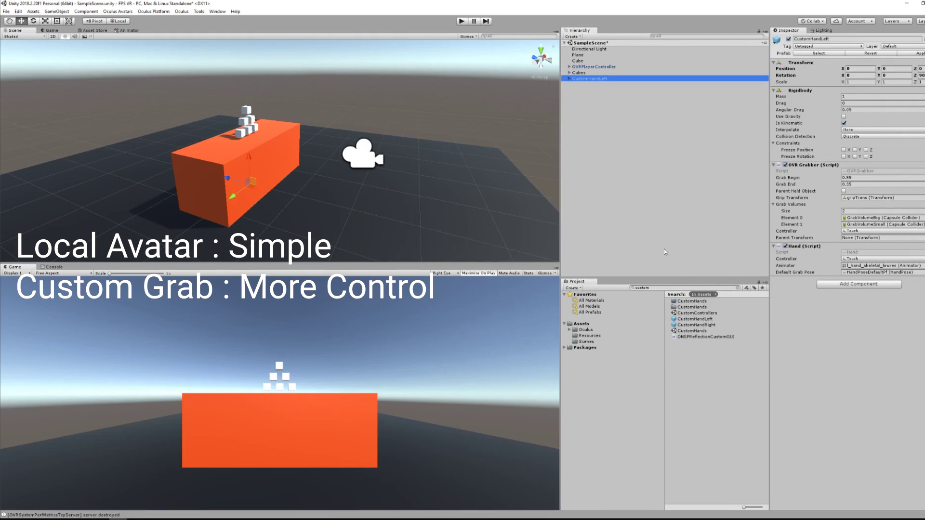
drag(687, 325, 664, 236)
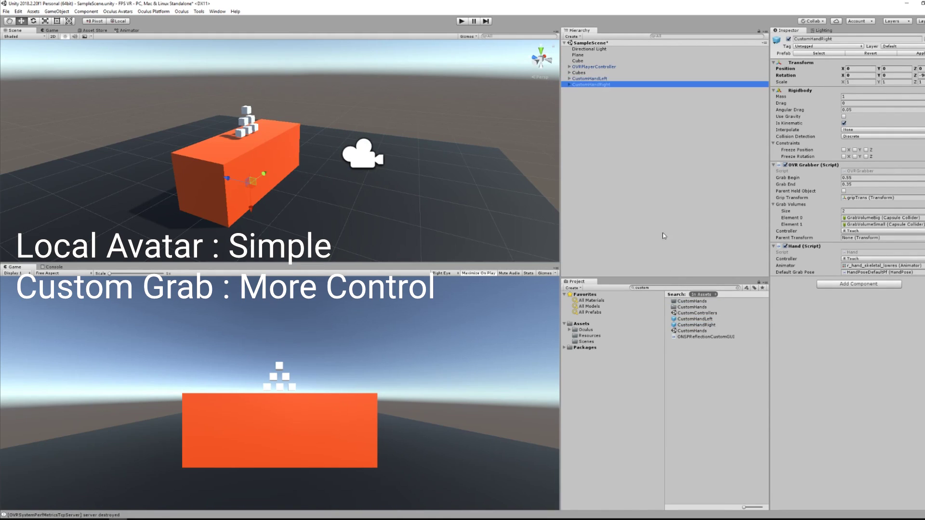
click(583, 323)
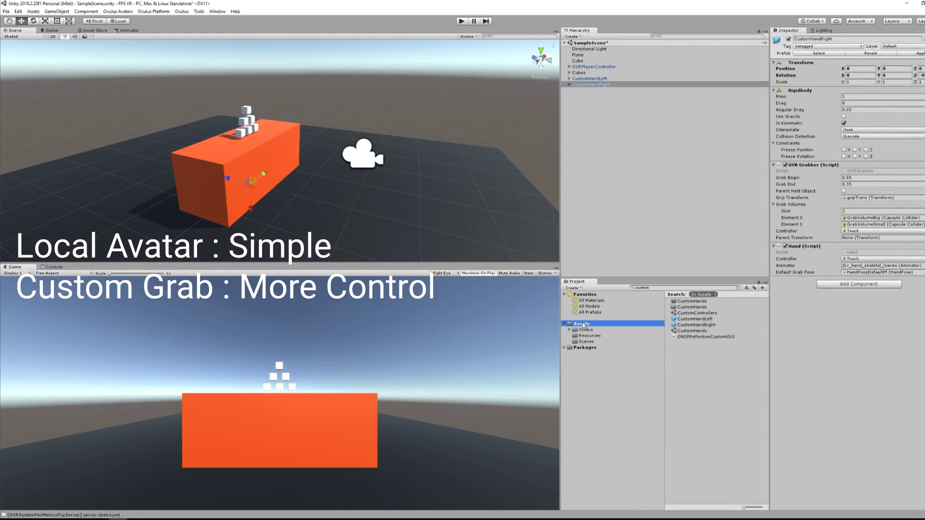
Assign TrackingSpace as the Parent Transform of both CustomHandLeft and CustomHandRight
shift+click(586, 79)
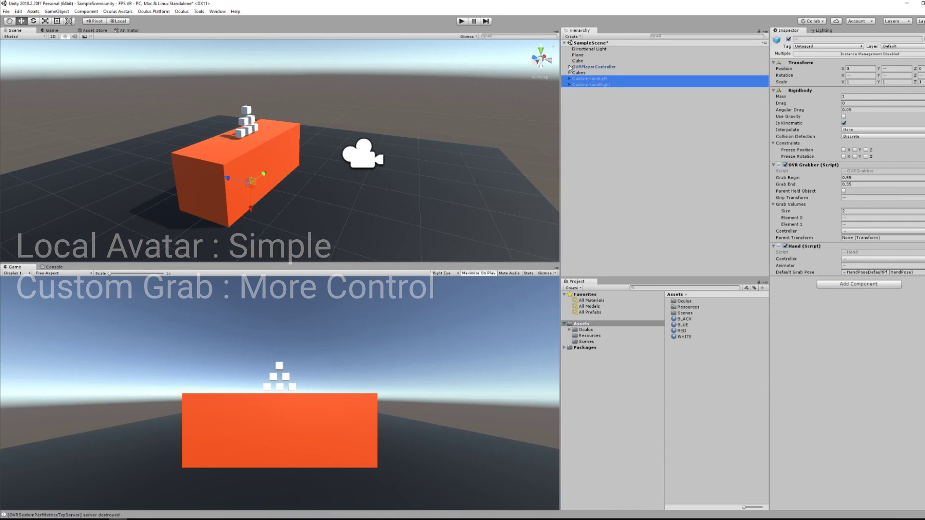
click(569, 67)
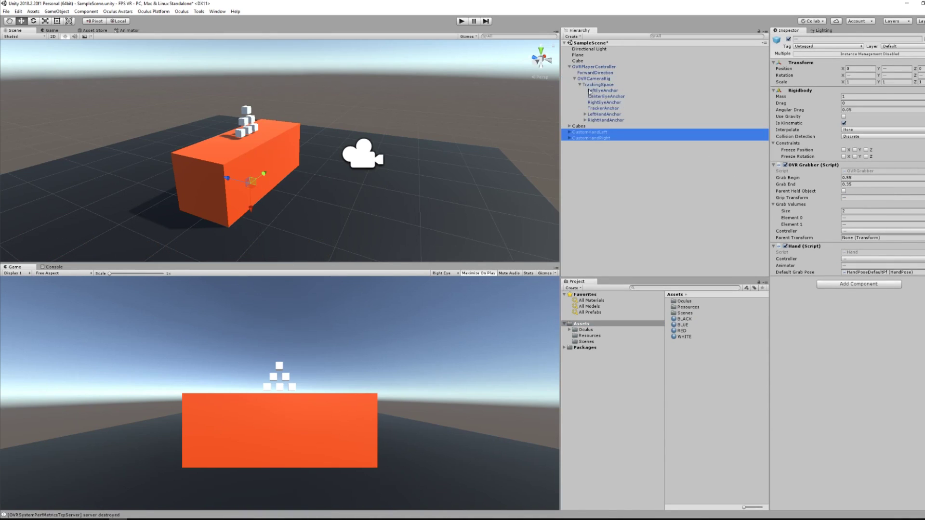
drag(597, 87, 837, 237)
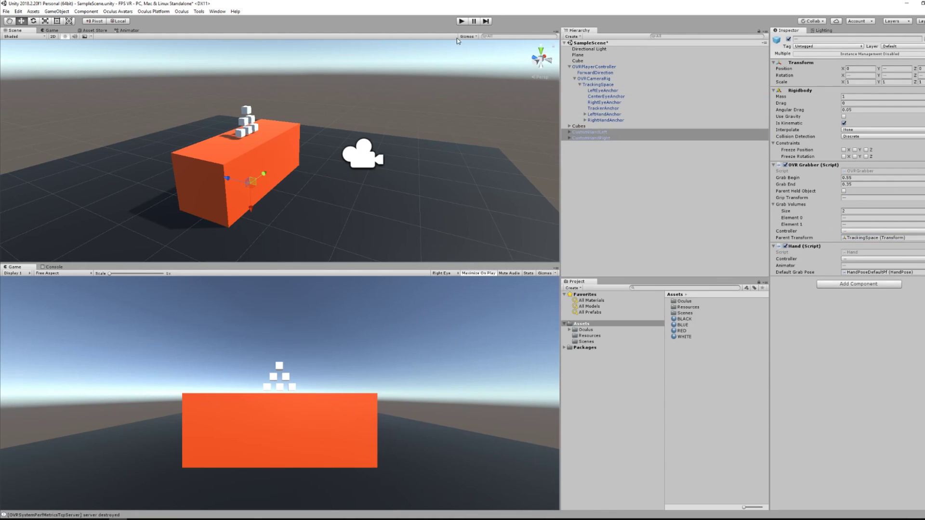
click(576, 145)
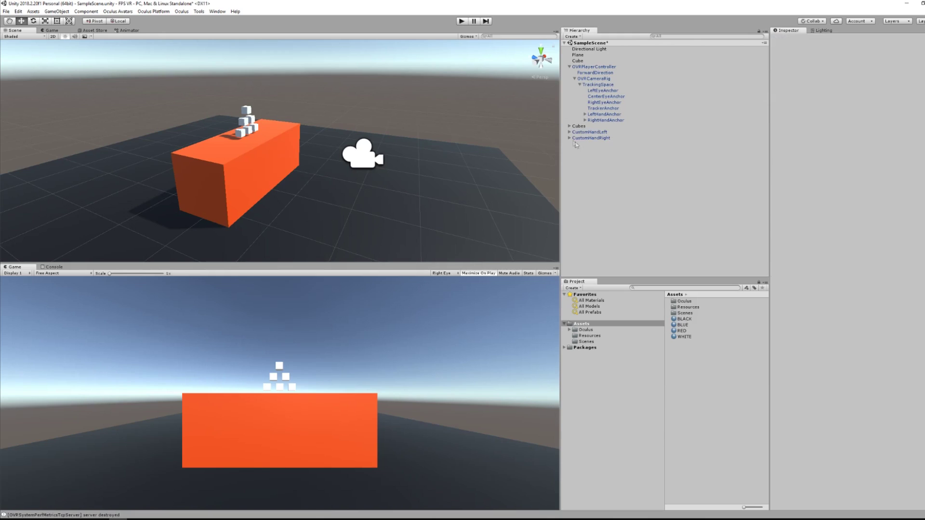
Examine the material assigned to the hands:Lhand mesh of CustomHandLeft and look at the hand model up close
click(570, 132)
click(569, 162)
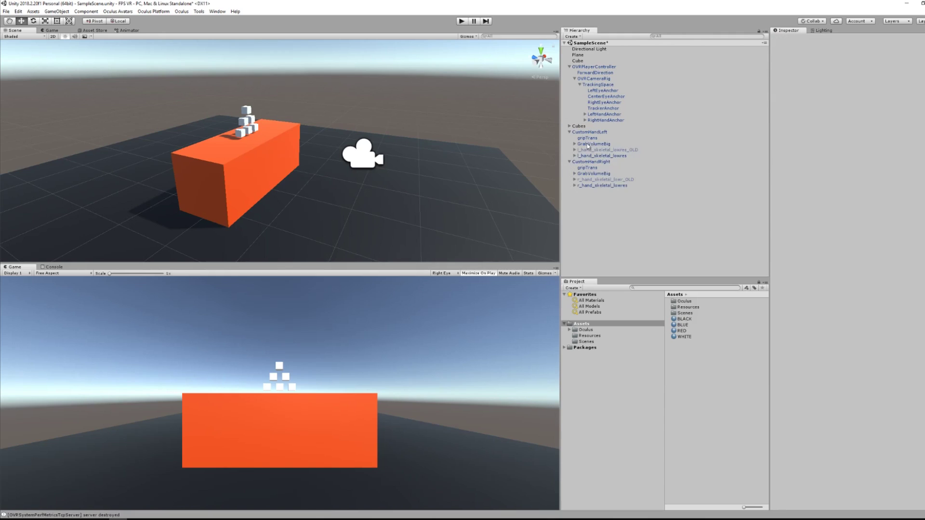
click(575, 156)
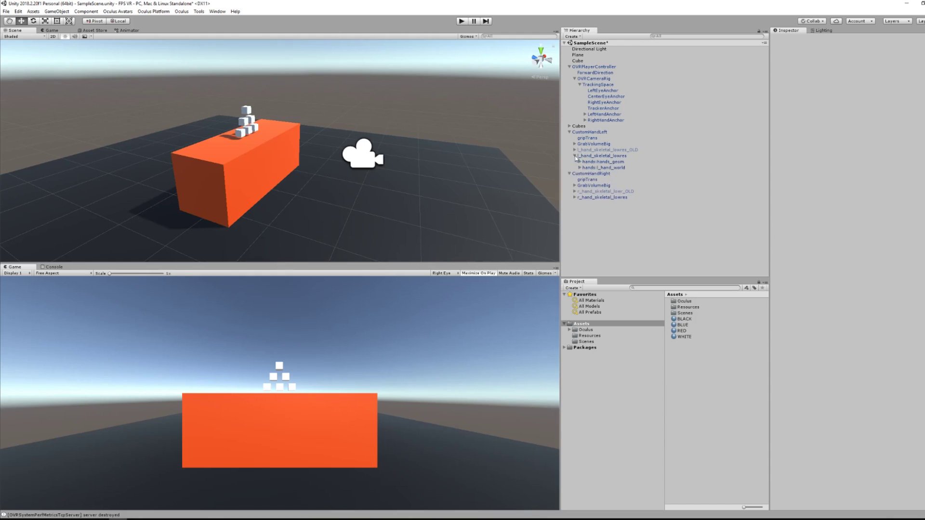
click(579, 163)
click(593, 168)
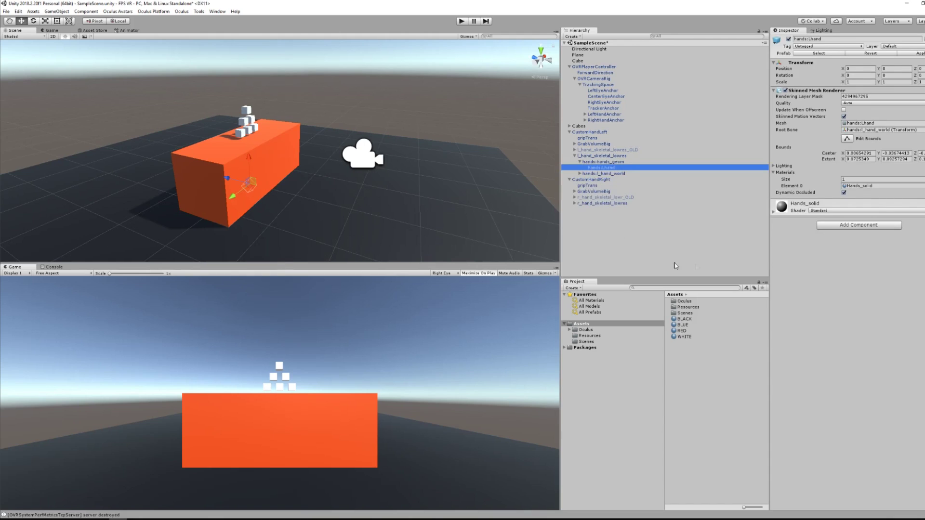
click(850, 187)
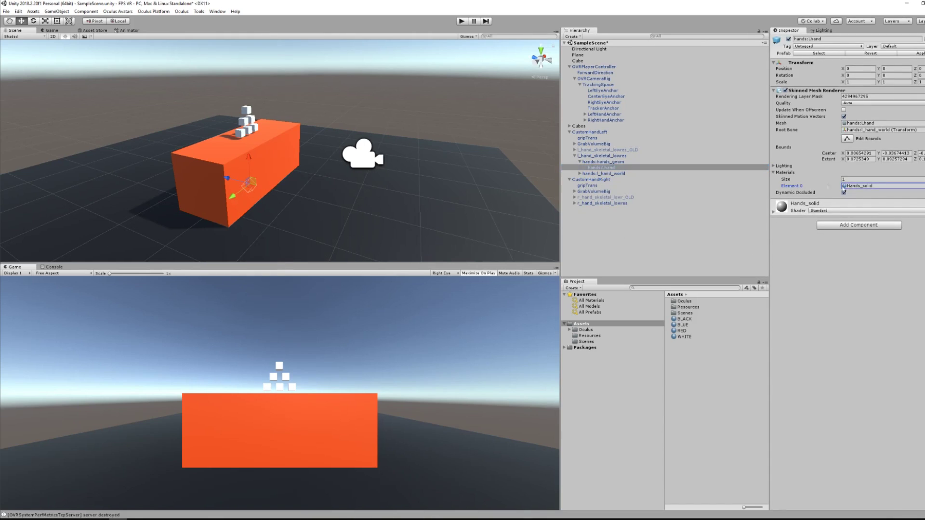
click(589, 132)
key(f)
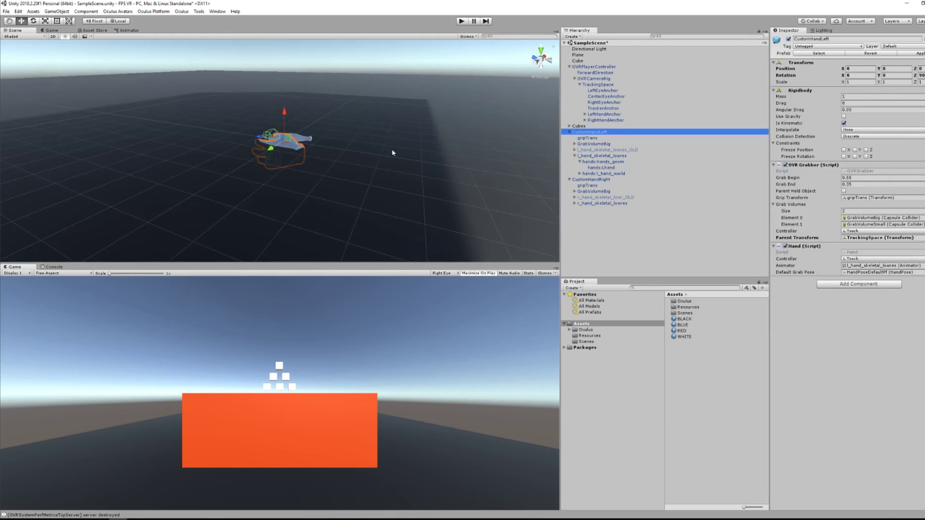
scroll(392, 149, up, 5)
middle_drag(385, 150, 408, 194)
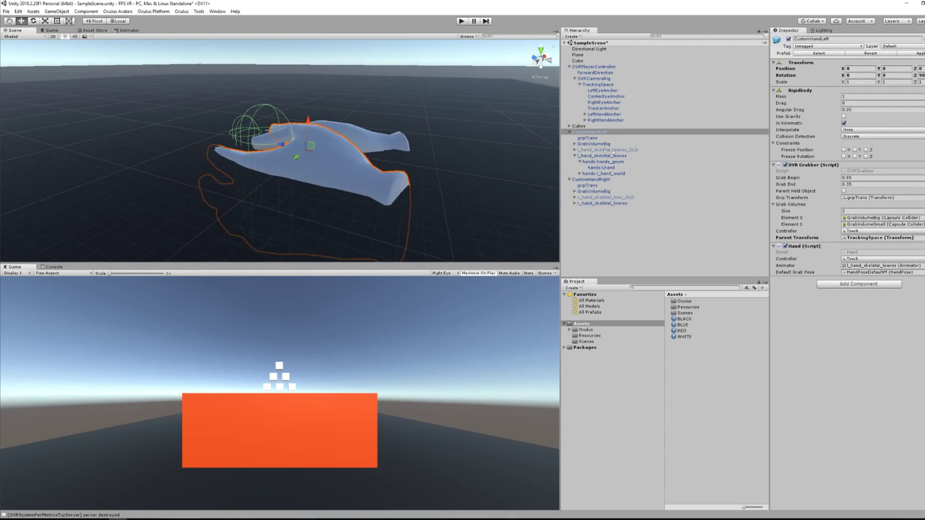
Change the shader of the hands:Lhand mesh's Hands_solid material to Custom/Hands_Transparent
click(607, 168)
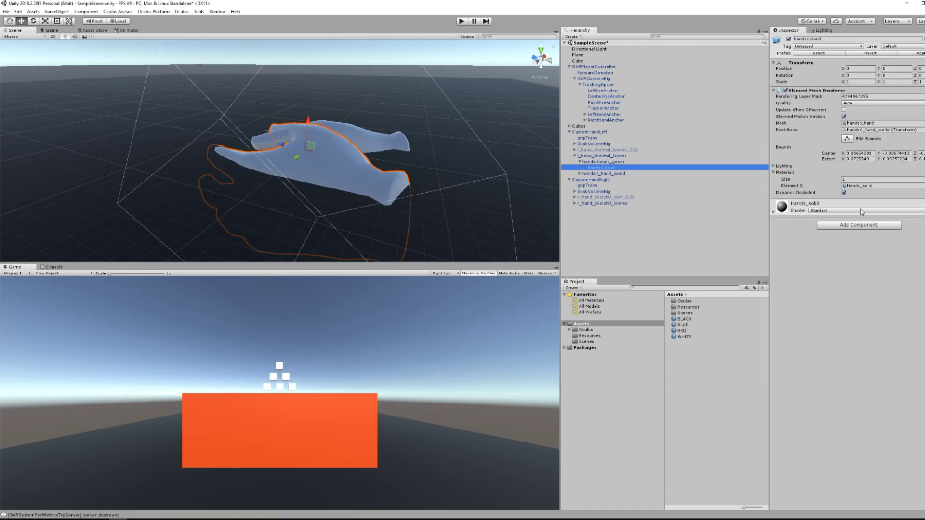
click(910, 211)
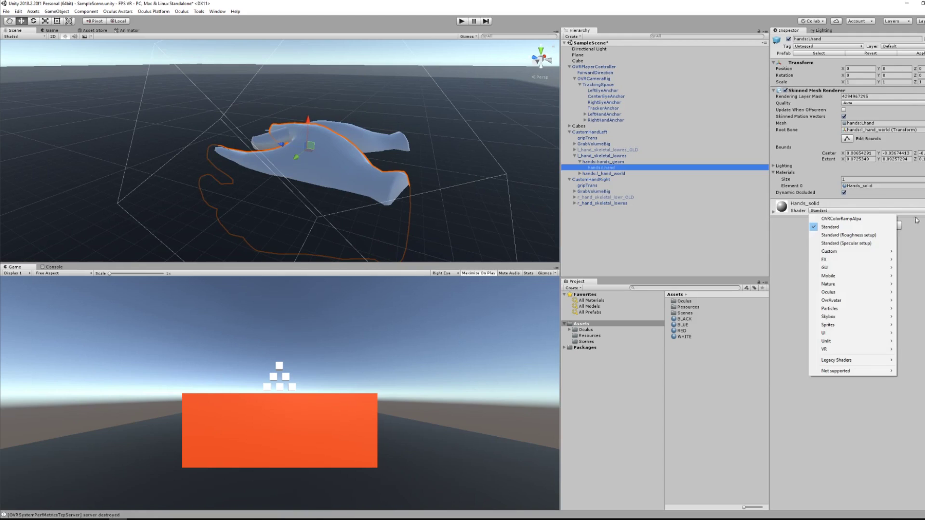
mouse_move(875, 252)
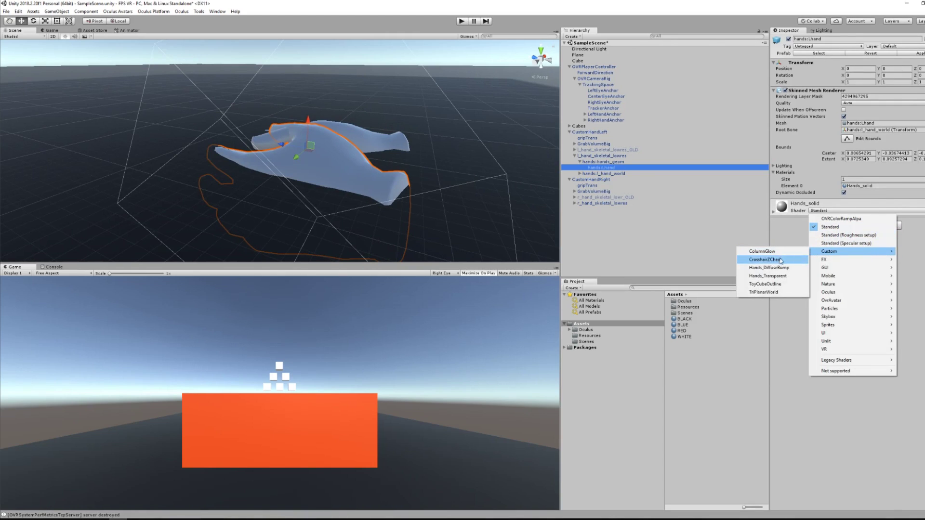
click(774, 276)
click(799, 212)
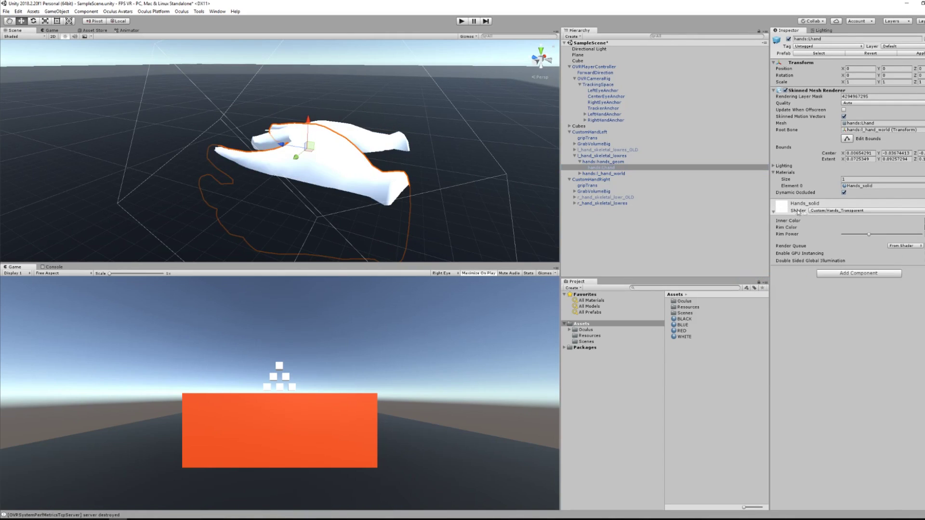
Tint the transparent hand material blue and lower its Rim Power
click(923, 221)
click(16, 87)
drag(31, 51, 66, 71)
click(85, 6)
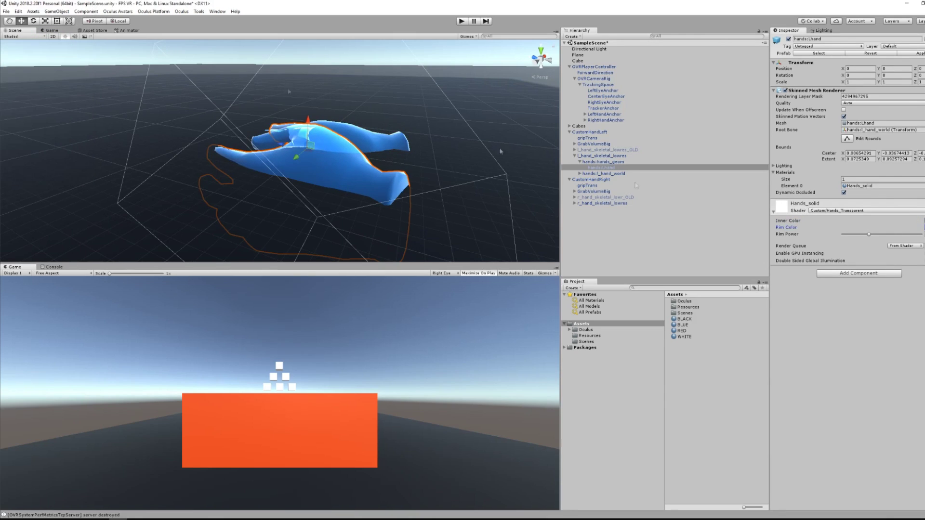
drag(867, 237, 851, 235)
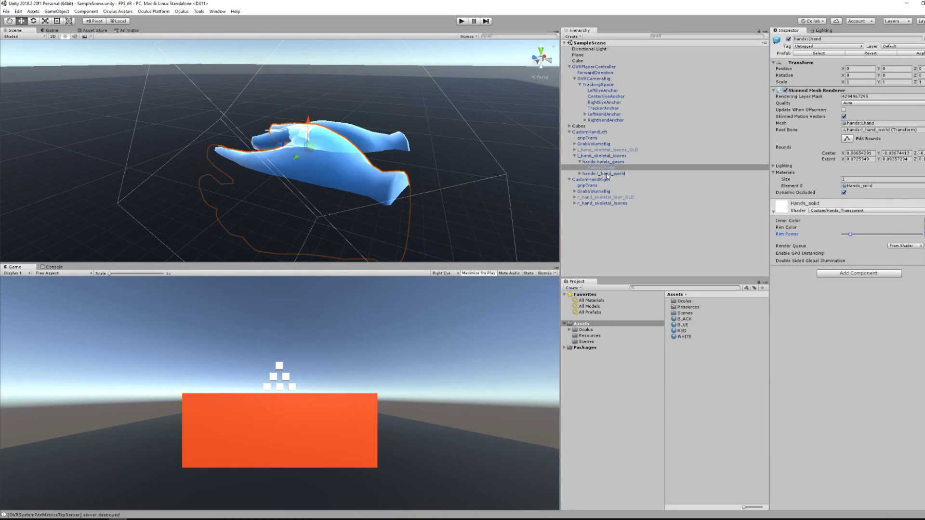
Run the scene in play mode to test the custom hands with the cubes, and stop it
click(569, 132)
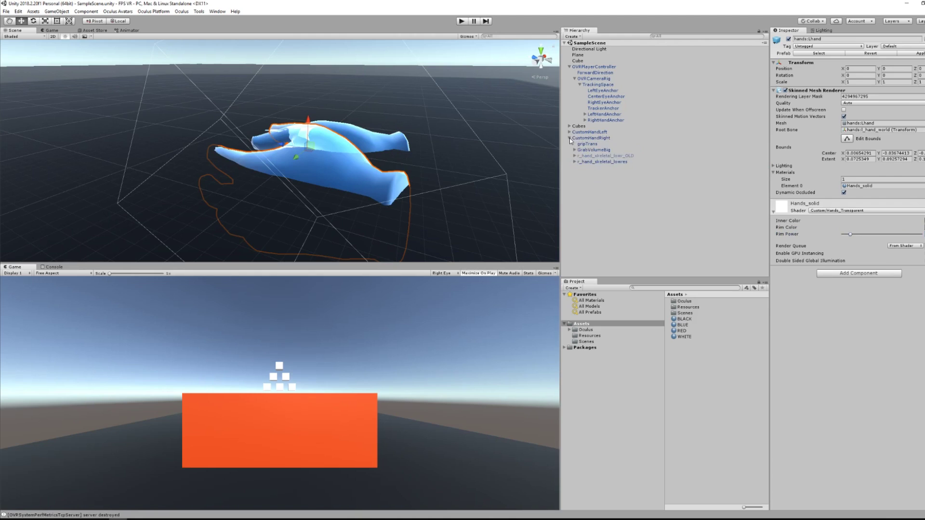
click(464, 21)
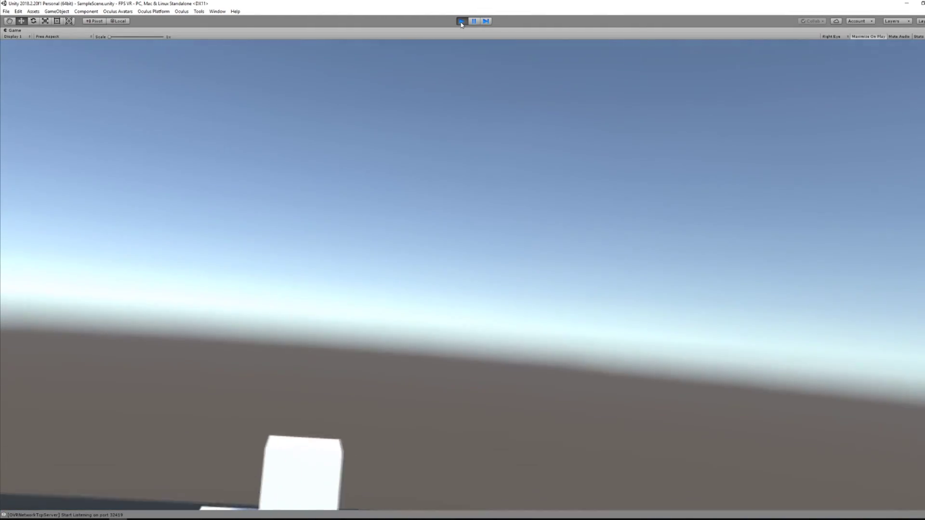
click(461, 22)
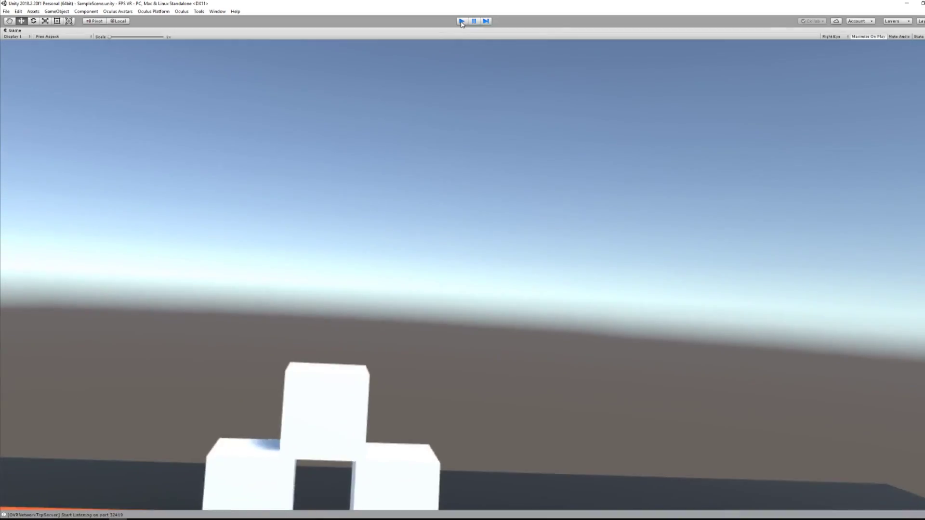
Set the Fixed Timestep to 0.01111111 in the project's Time settings and test the scene in play mode
click(18, 12)
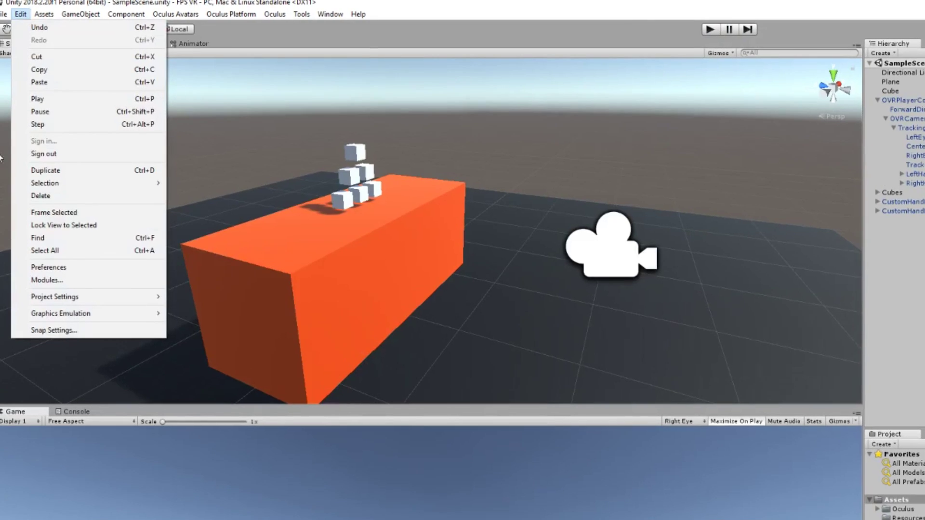
mouse_move(67, 302)
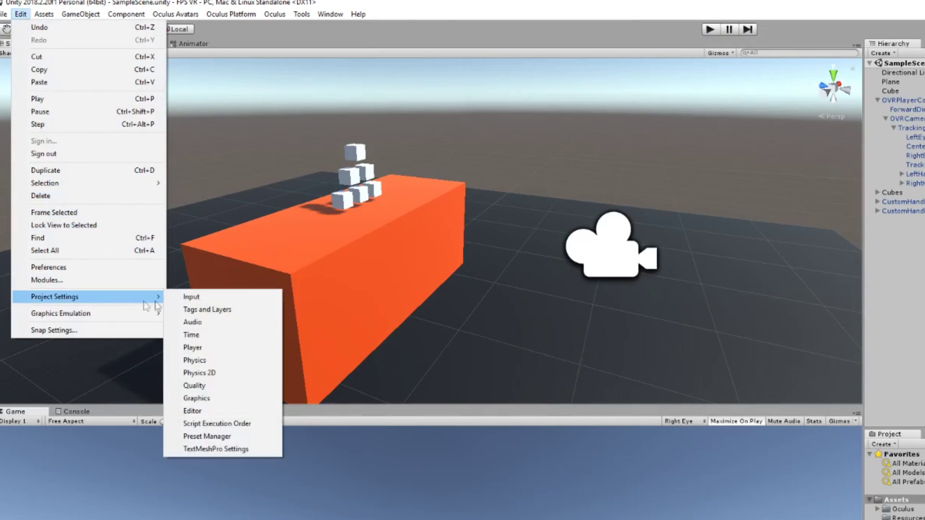
click(200, 334)
click(884, 83)
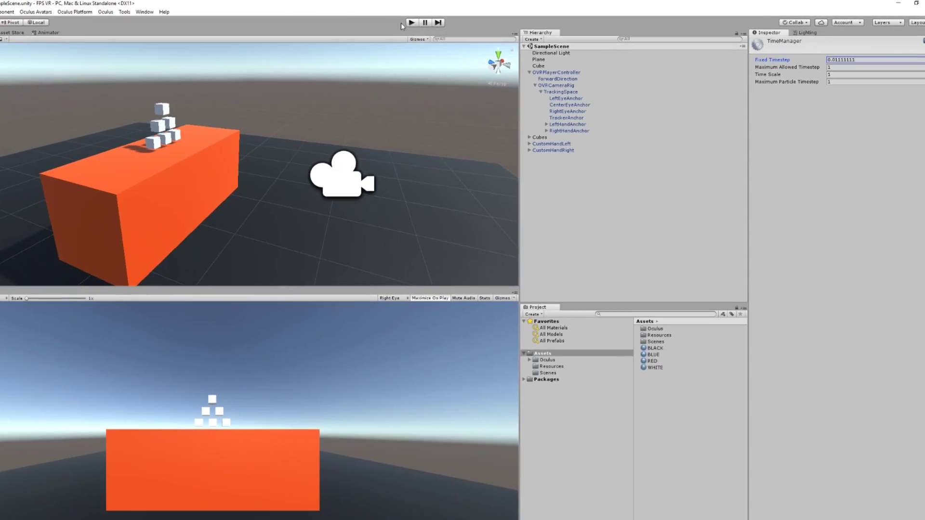
click(163, 30)
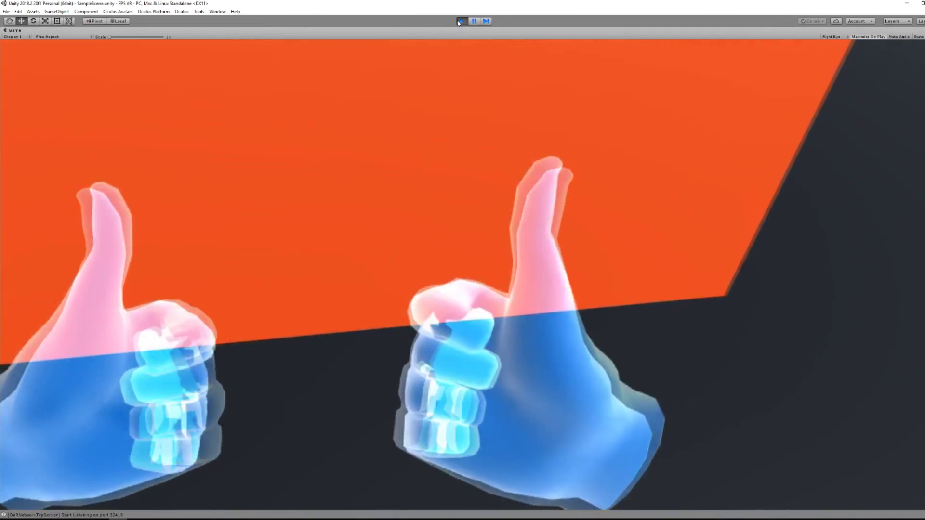
click(461, 21)
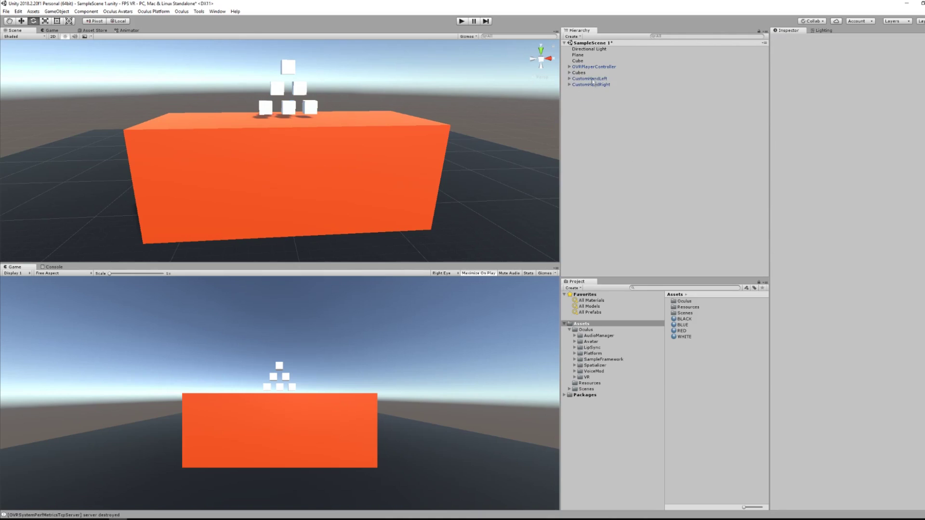
Delete CustomHandLeft and CustomHandRight from SampleScene 1
click(593, 79)
shift+click(592, 85)
key(Delete)
Set the Rigidbody collision detection of all six cubes in the Cubes group to Continuous Dynamic
click(569, 74)
click(579, 79)
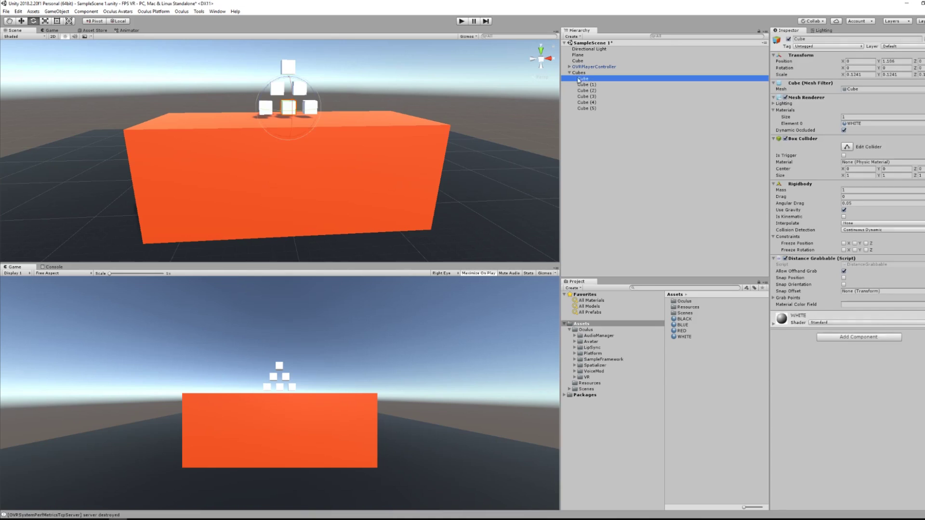
shift+click(585, 109)
click(858, 230)
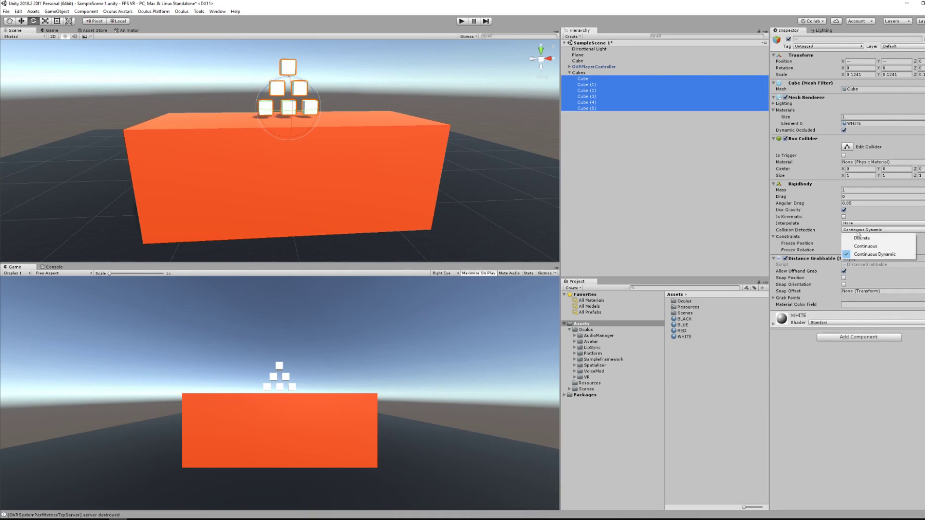
click(873, 255)
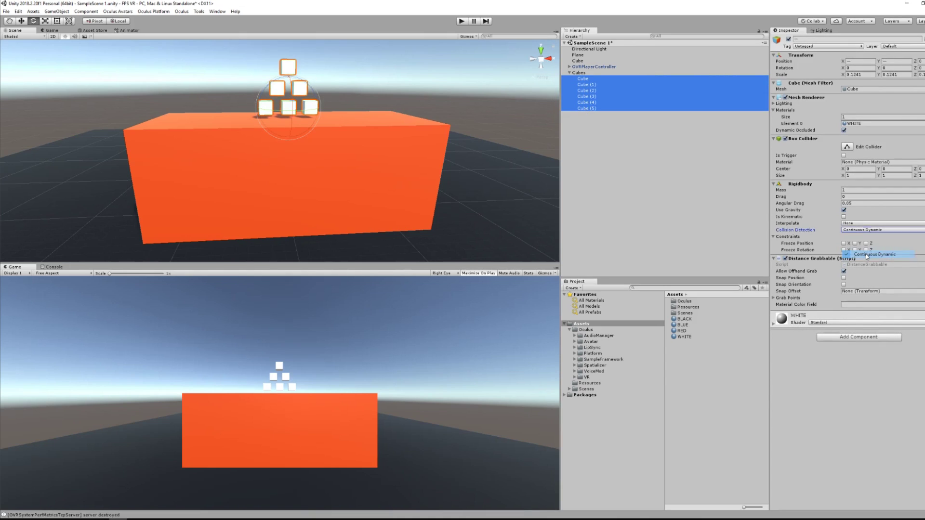
Remove the Distance Grabbable script from the six cubes and add it back to them
right_click(802, 259)
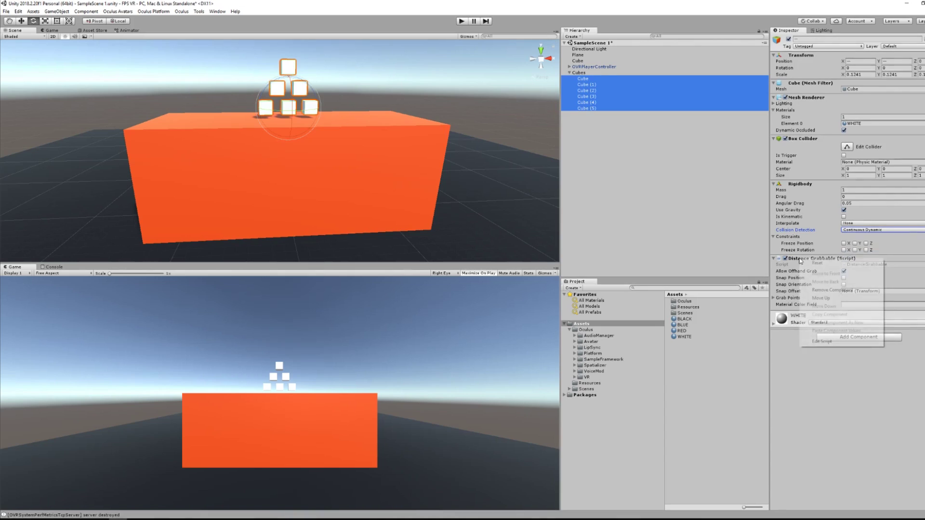
click(839, 298)
key(ctrl+z)
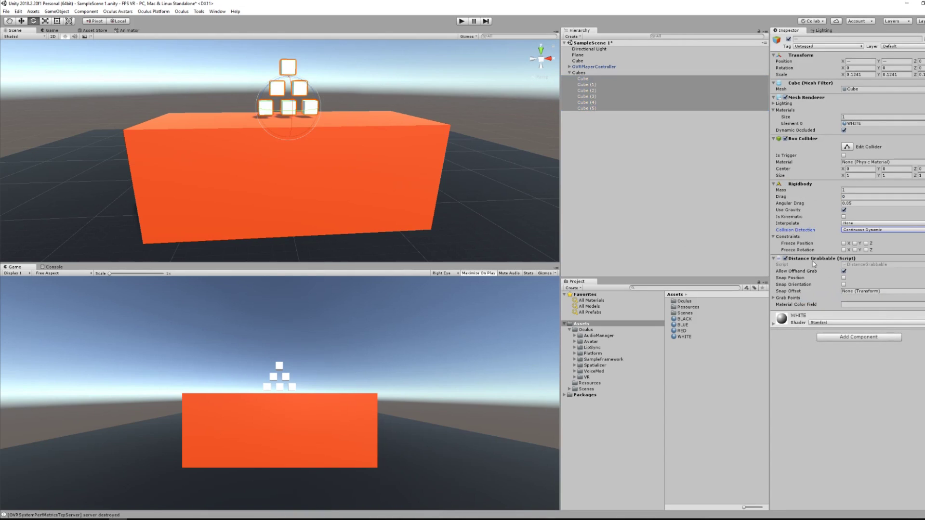
right_click(812, 261)
click(832, 290)
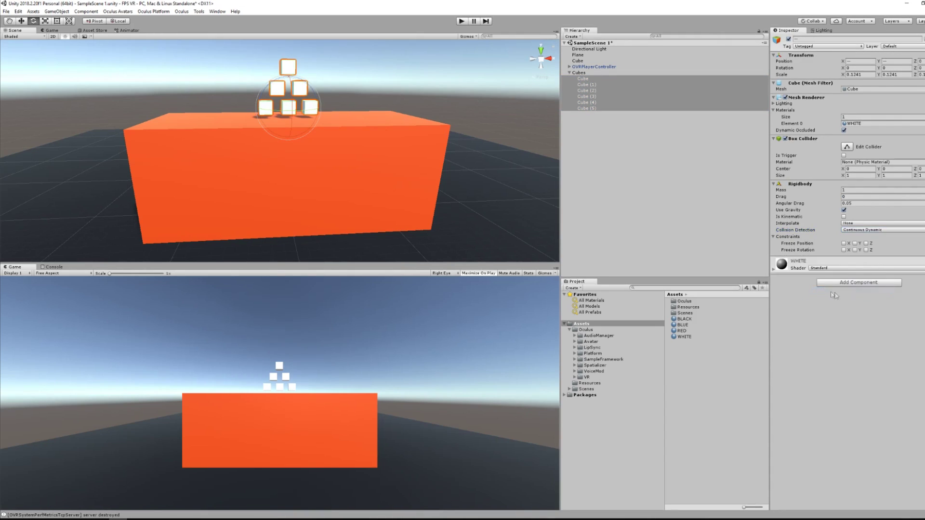
click(838, 283)
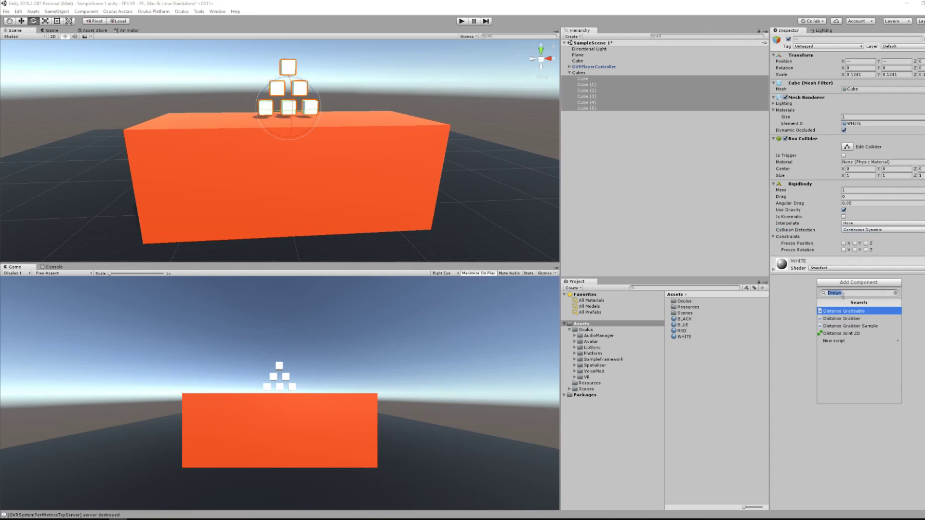
click(857, 312)
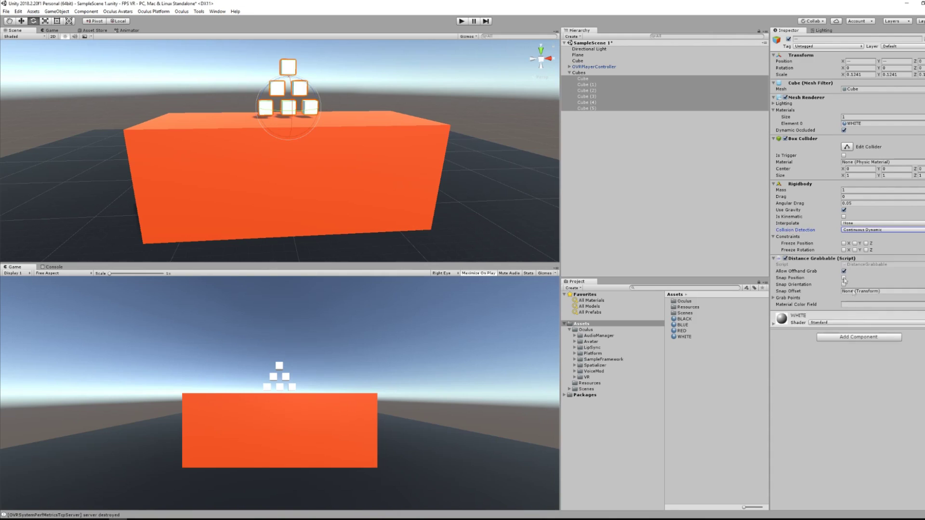
click(643, 182)
click(569, 72)
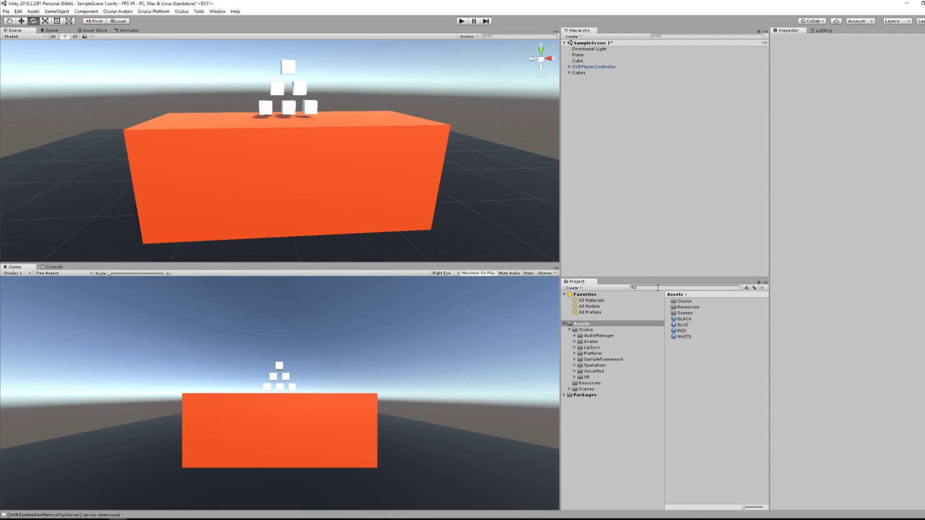
Search the project assets for distancegrabhand and add the DistanceGrabHandLeft and DistanceGrabHandRight prefabs to the scene
text(distance)
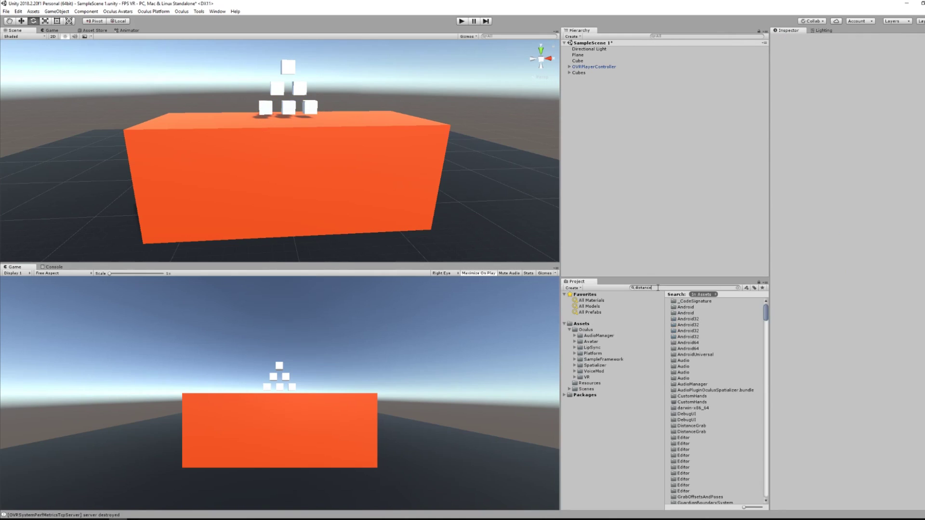
text(hand)
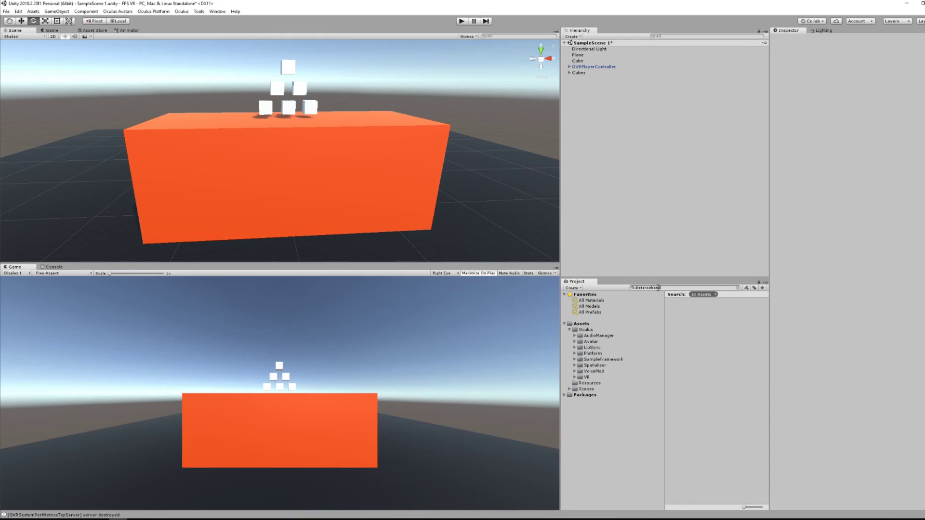
key(BackSpace)
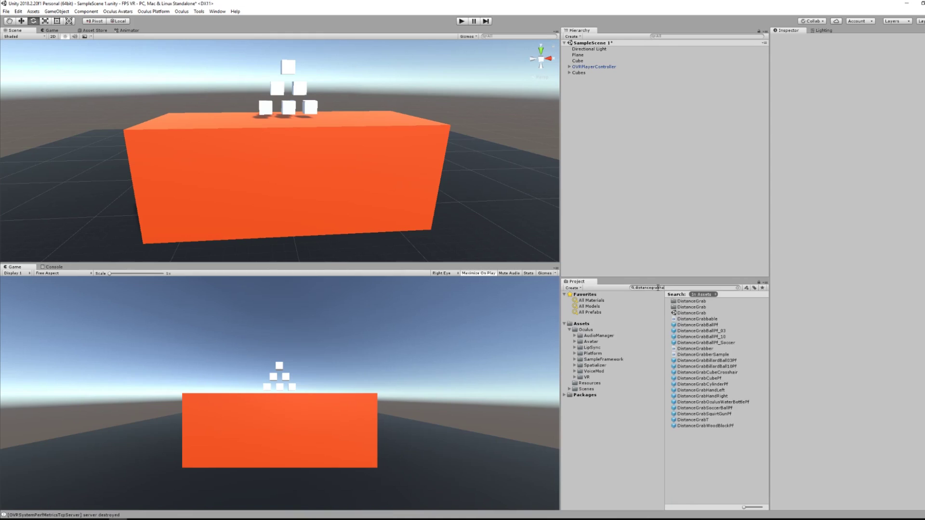
click(696, 301)
shift+click(692, 307)
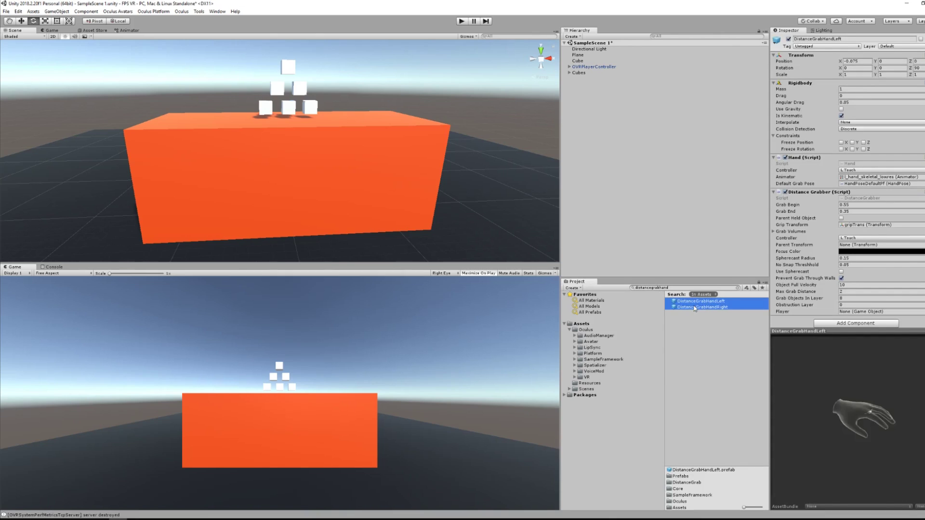
drag(692, 305, 652, 222)
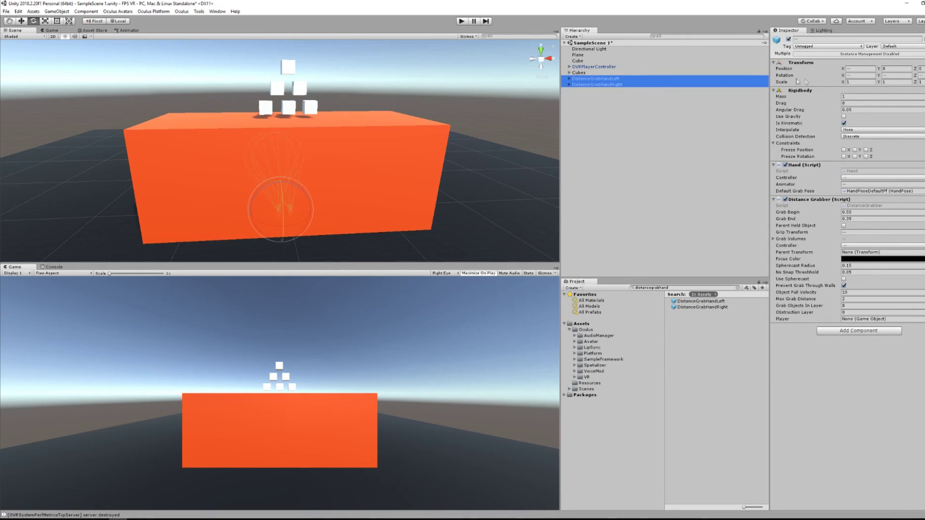
Set the X position of both distance grab hands to 0
click(855, 68)
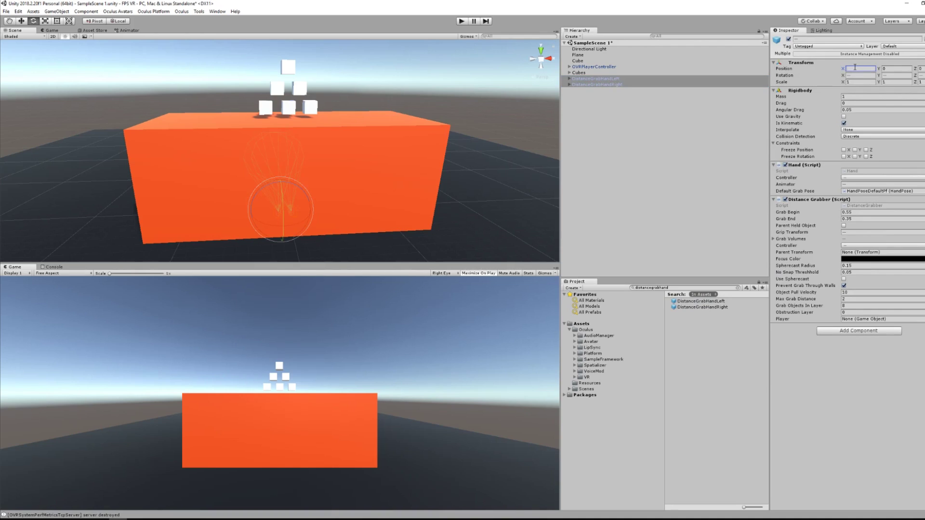
text(0)
key(Tab)
Assign OVRPlayerController as the Player and TrackingSpace as the Parent Transform in both hands' Distance Grabber script
click(569, 67)
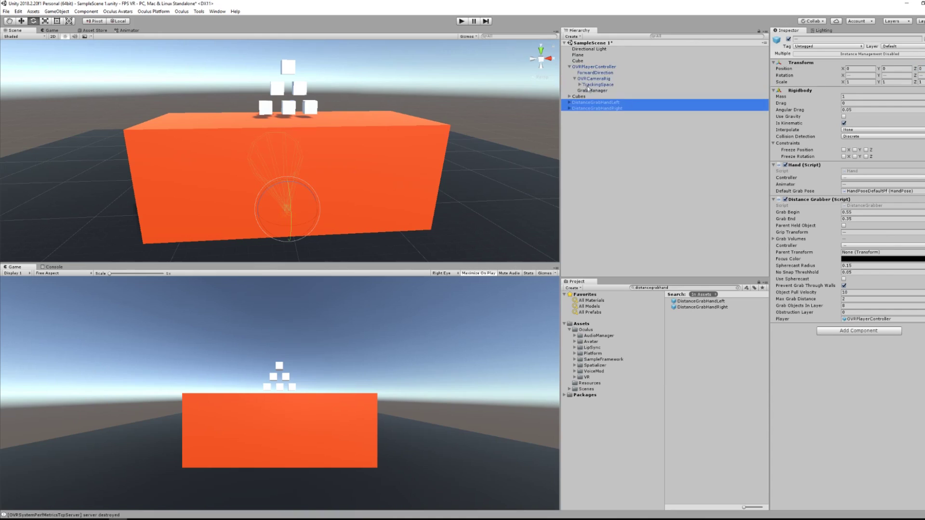
drag(591, 86, 844, 259)
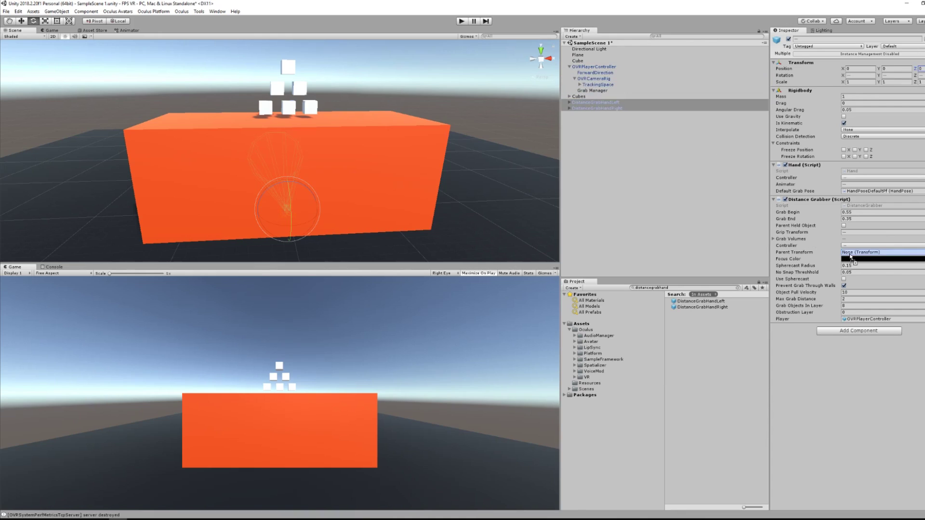
click(569, 67)
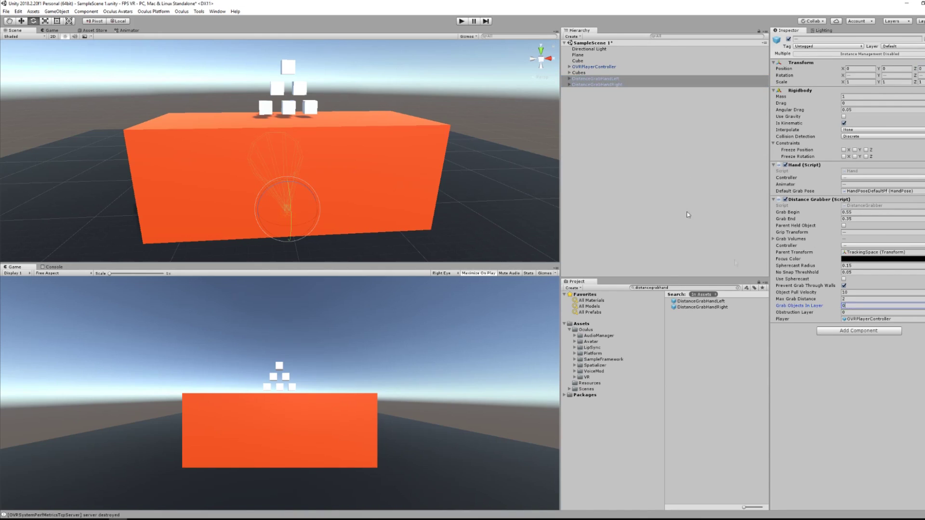
Starting from the six cubes' layer setting, add a new layer named Grabbable as User Layer 9
click(570, 72)
click(584, 78)
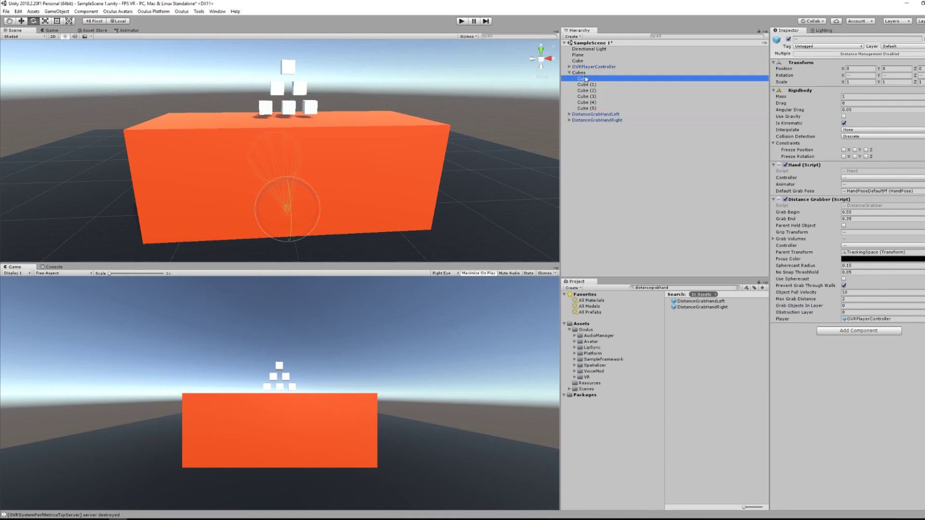
shift+click(588, 109)
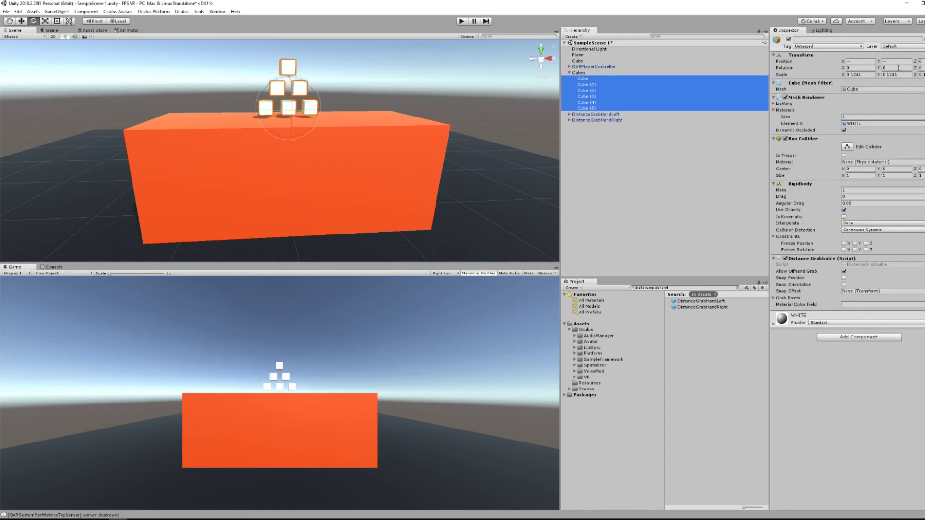
click(892, 47)
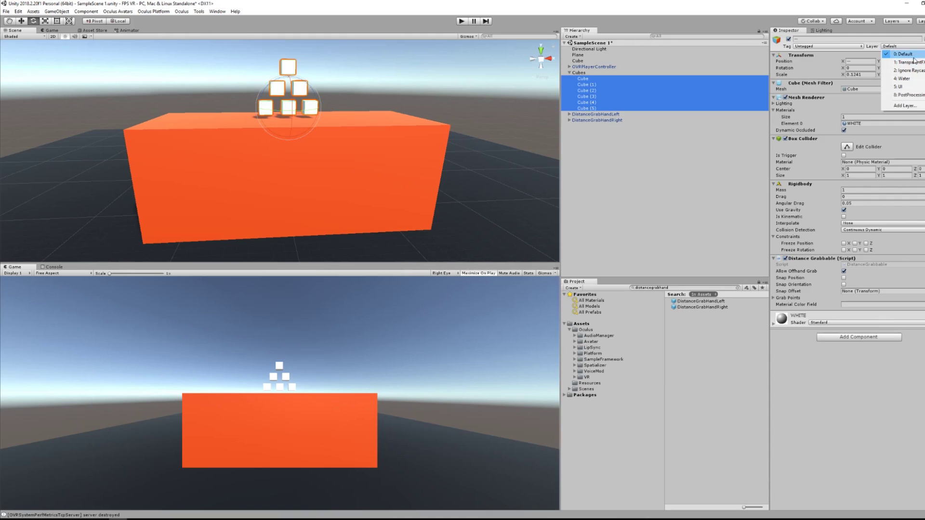
click(904, 105)
click(867, 138)
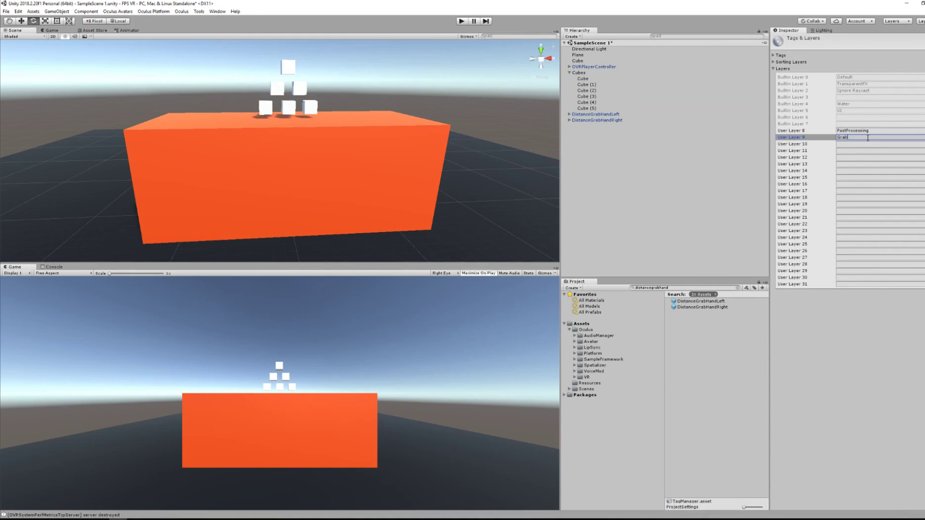
Assign all six cubes in the Cubes group to the Grabbable layer
click(583, 79)
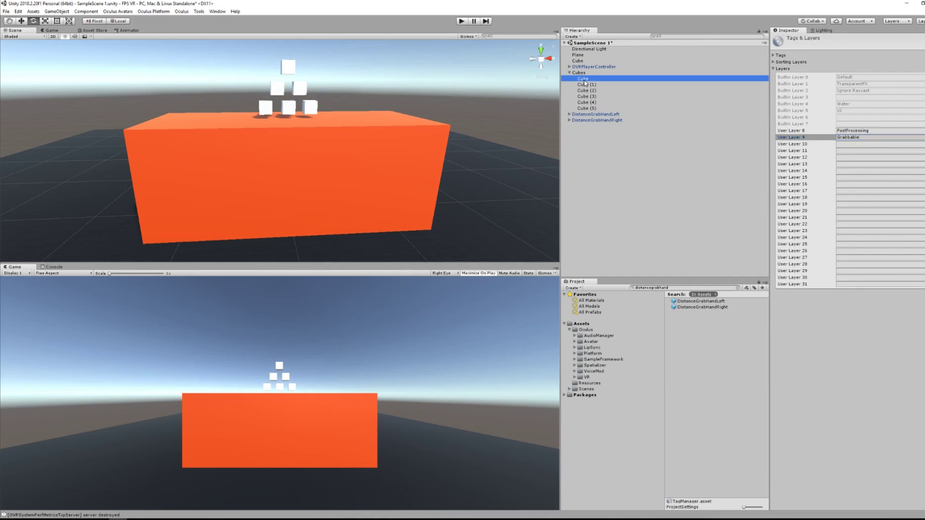
shift+click(587, 108)
click(892, 46)
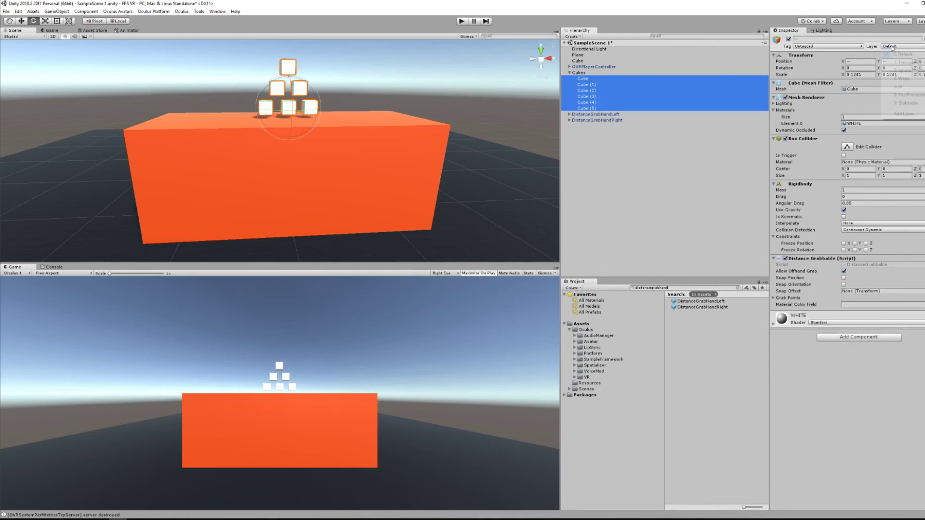
click(906, 103)
Set Grab Objects In Layer to 9 and change the Obstruction Layer in both hands' Distance Grabber script
click(611, 115)
shift+click(610, 120)
click(851, 305)
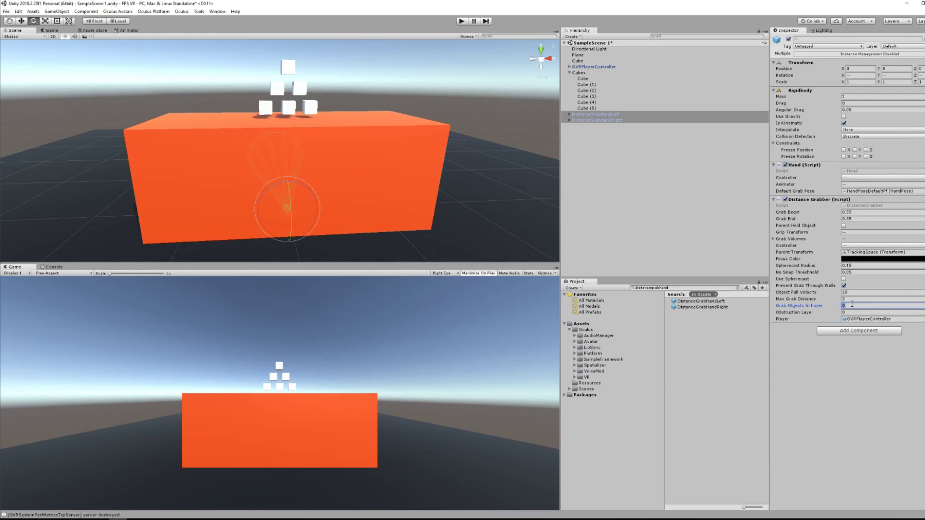
click(858, 310)
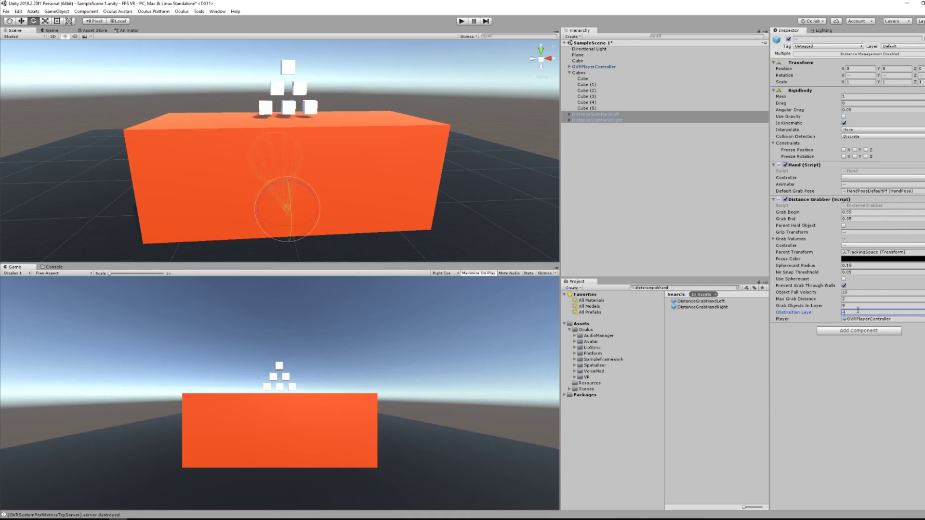
click(650, 172)
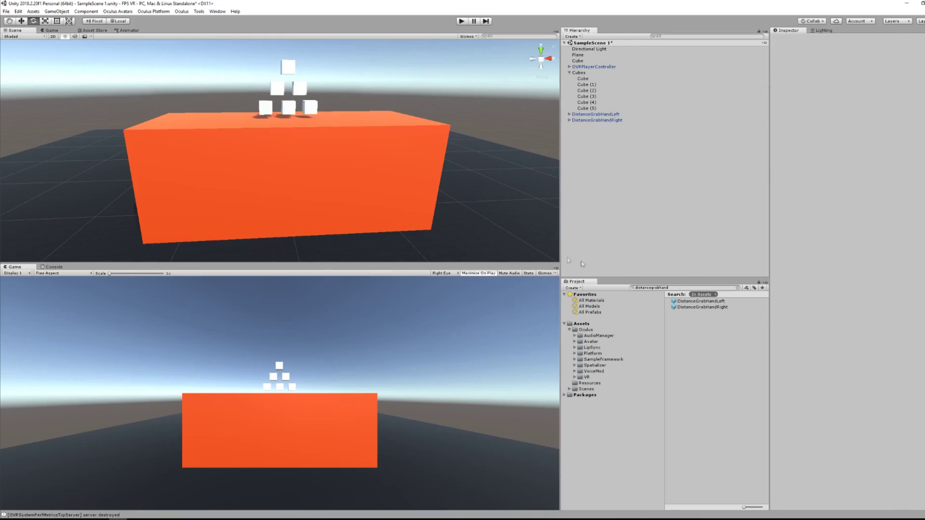
Run the scene in play mode to test grabbing the cubes from a distance
click(461, 21)
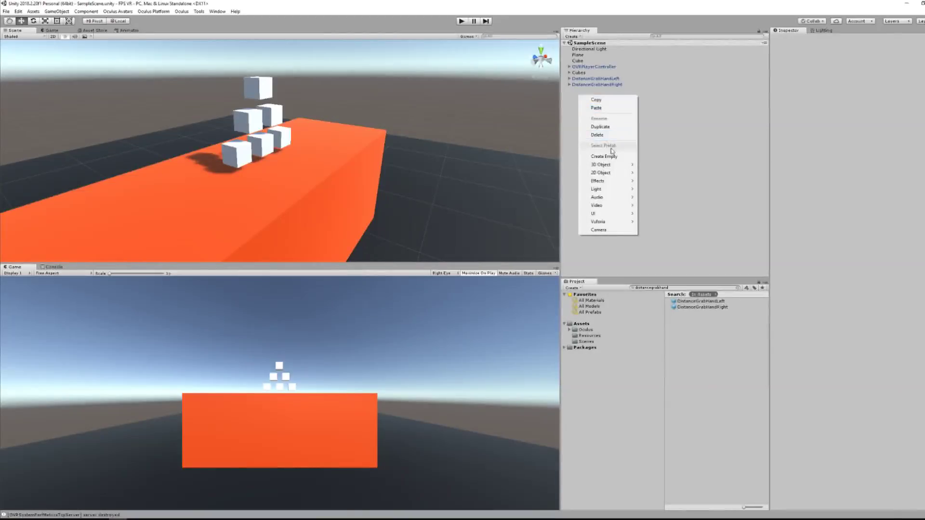
Create an empty object named Grab Manager in SampleScene and reset its position to 0, 0, 0
click(611, 155)
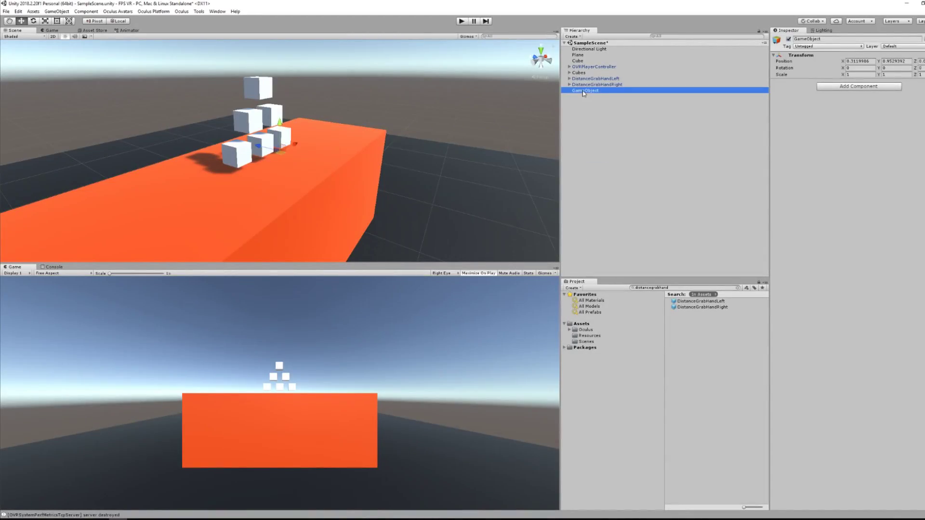
scroll(512, 103, down, 5)
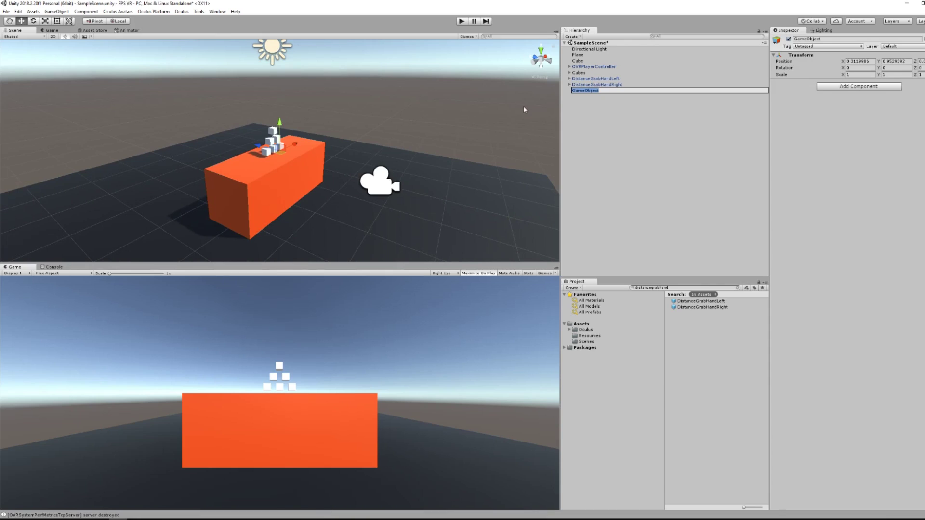
text(Grab Manager)
key(Return)
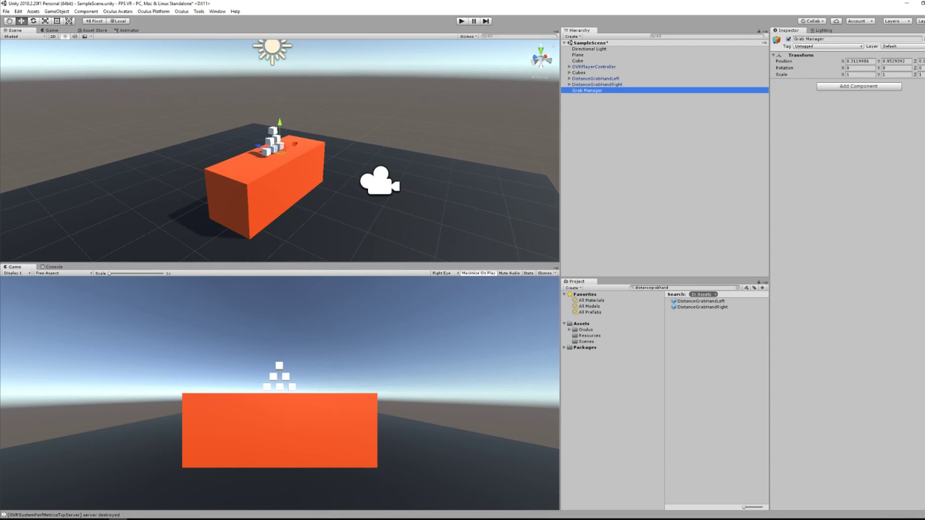
right_click(865, 56)
click(876, 62)
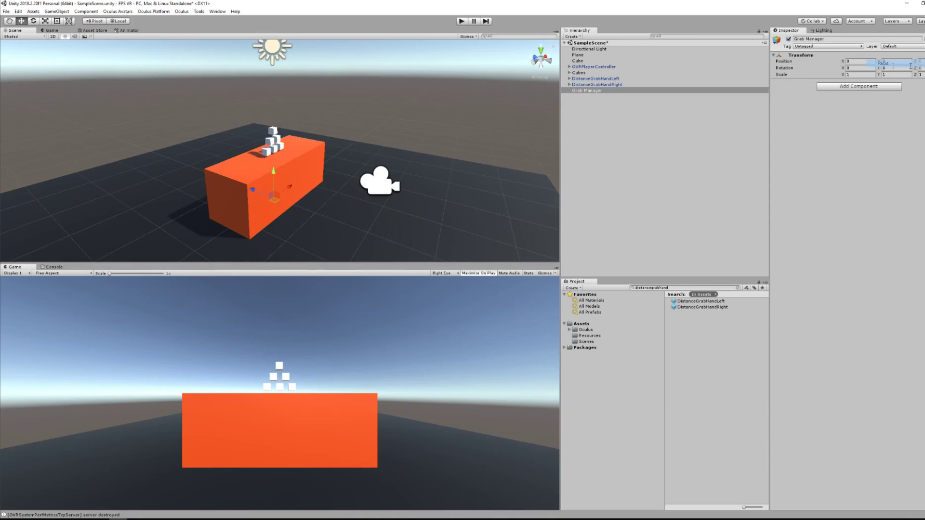
Add the Grab Manager script to the Grab Manager object
click(861, 86)
text(grab)
key(Return)
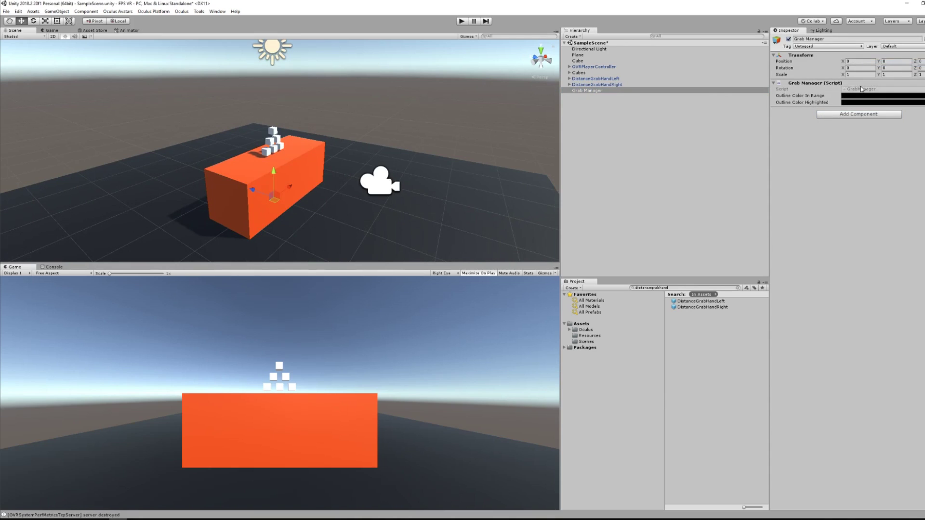
scroll(396, 129, up, 8)
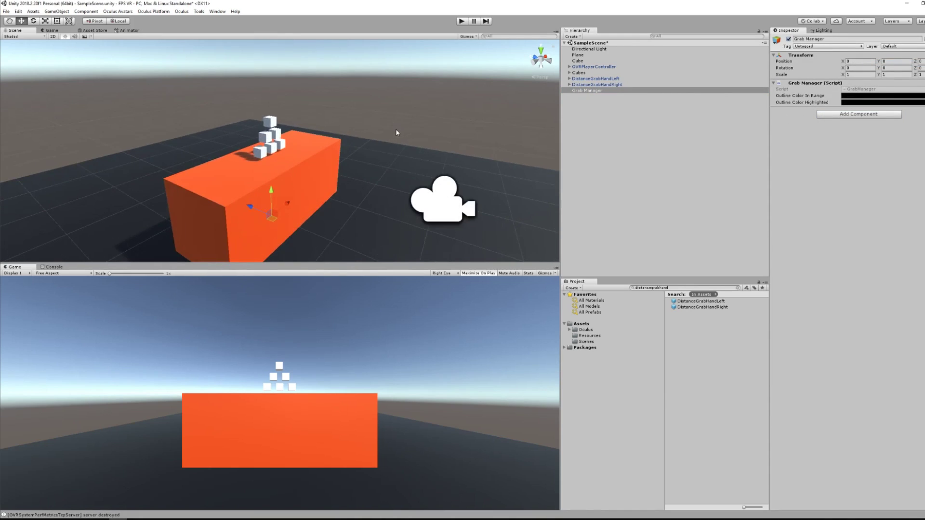
scroll(425, 157, down, 6)
middle_drag(407, 159, 393, 156)
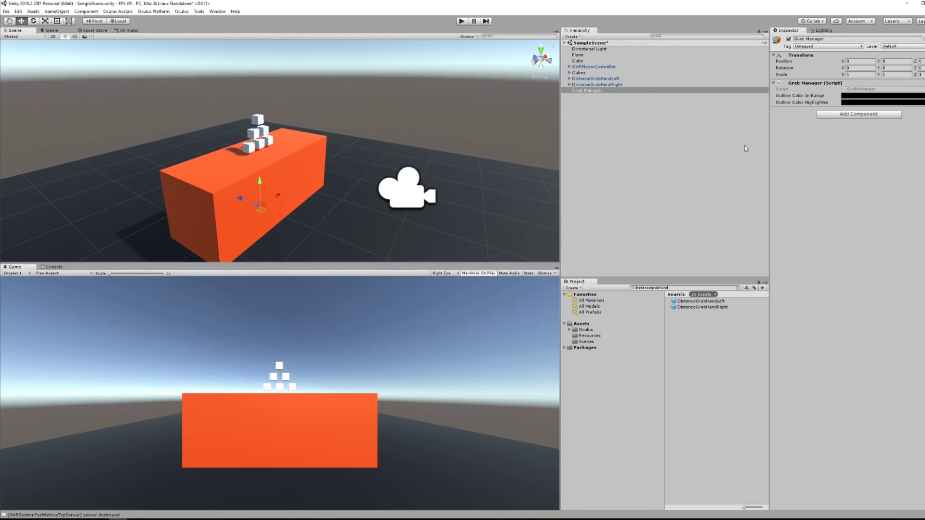
Add a Sphere Collider to the Grab Manager object and make it a trigger
click(841, 116)
text(sp)
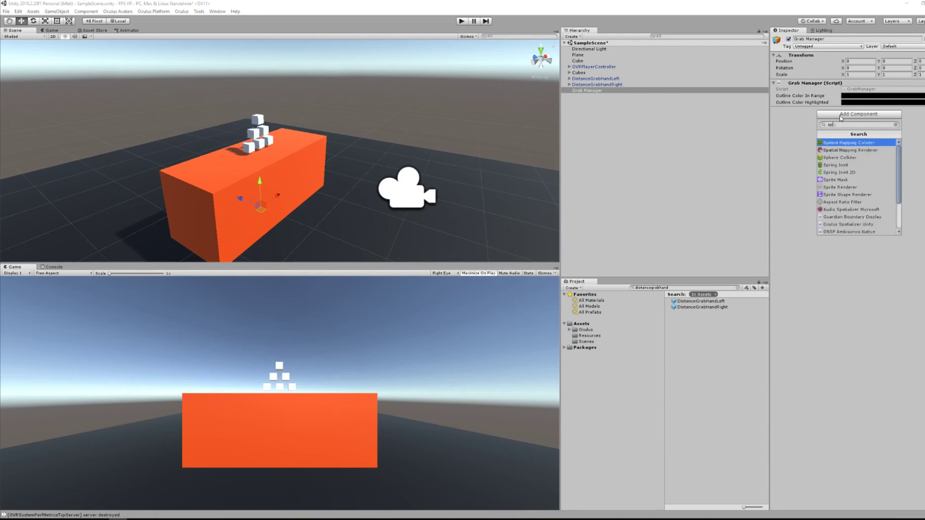
text(here)
key(Return)
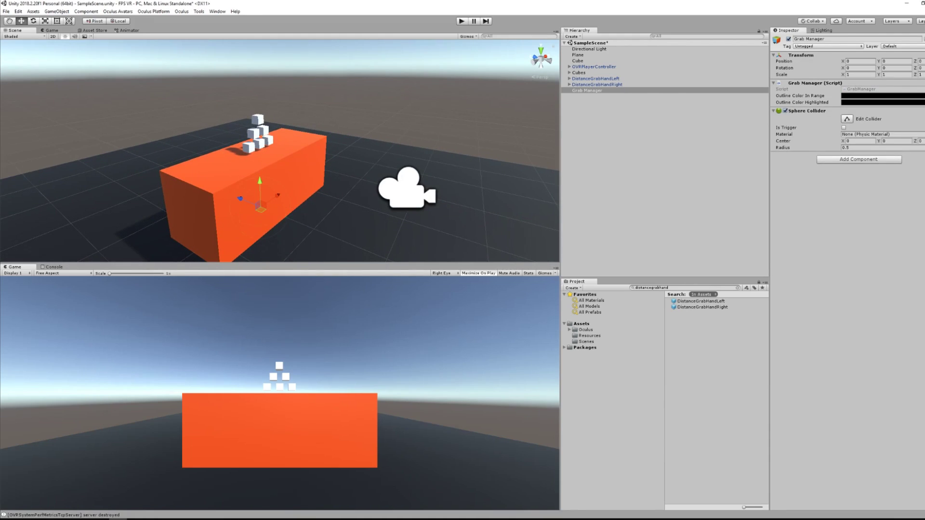
scroll(345, 132, down, 5)
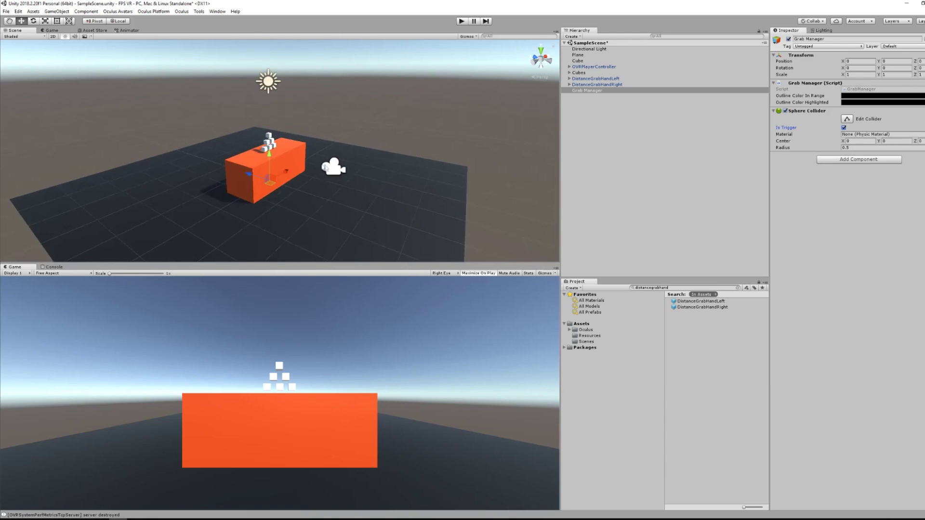
Set the Grab Manager's Sphere Collider radius to about 3.54 and save the scene
scroll(355, 163, up, 2)
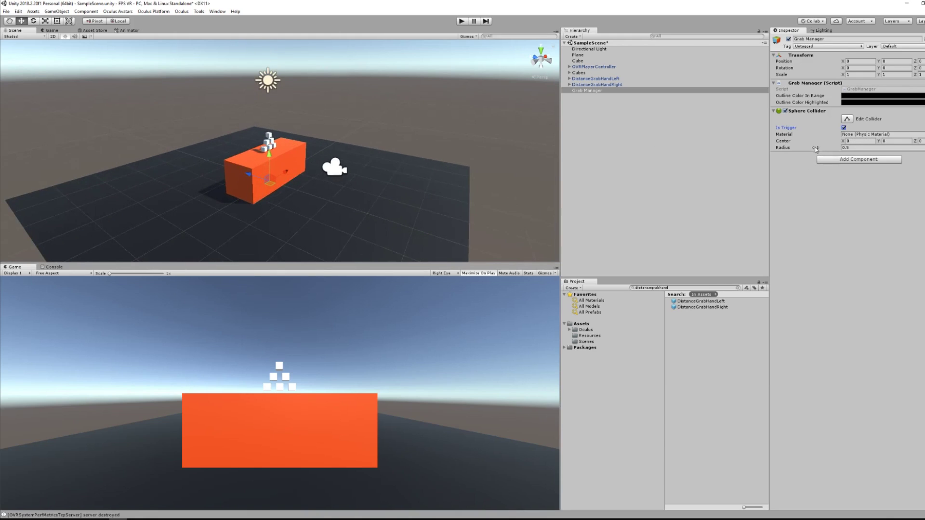
drag(816, 149, 855, 147)
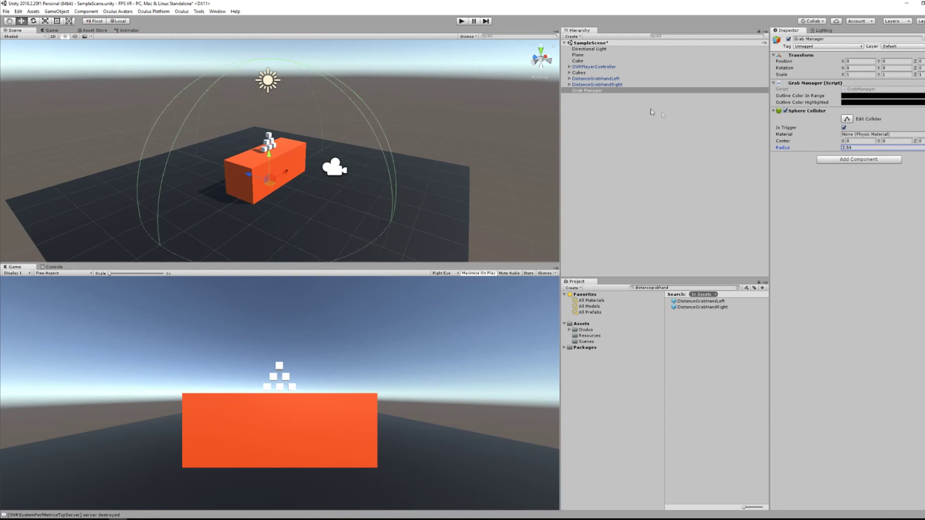
key(ctrl+s)
Make the Grab Manager a child of OVRPlayerController, save the scene and run it in play mode
click(570, 67)
drag(585, 109, 588, 67)
scroll(322, 156, up, 1)
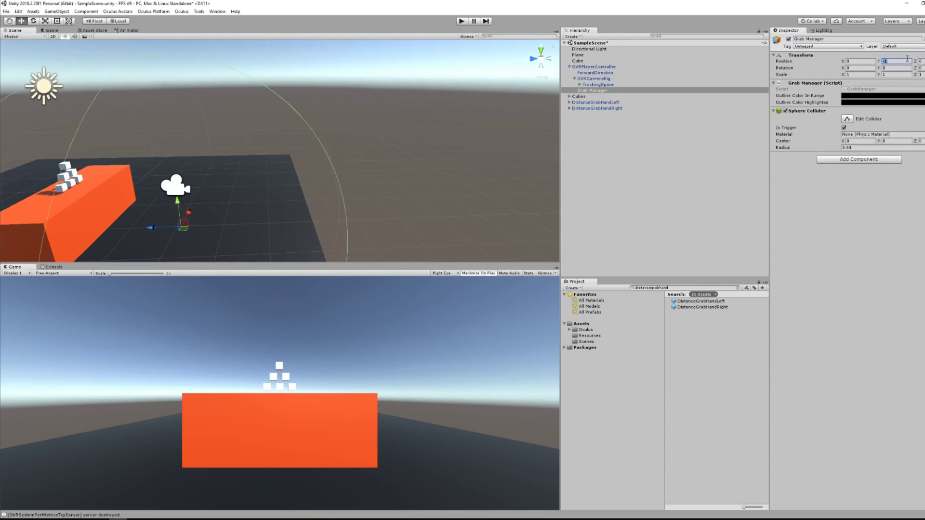
key(f)
key(ctrl+s)
click(461, 21)
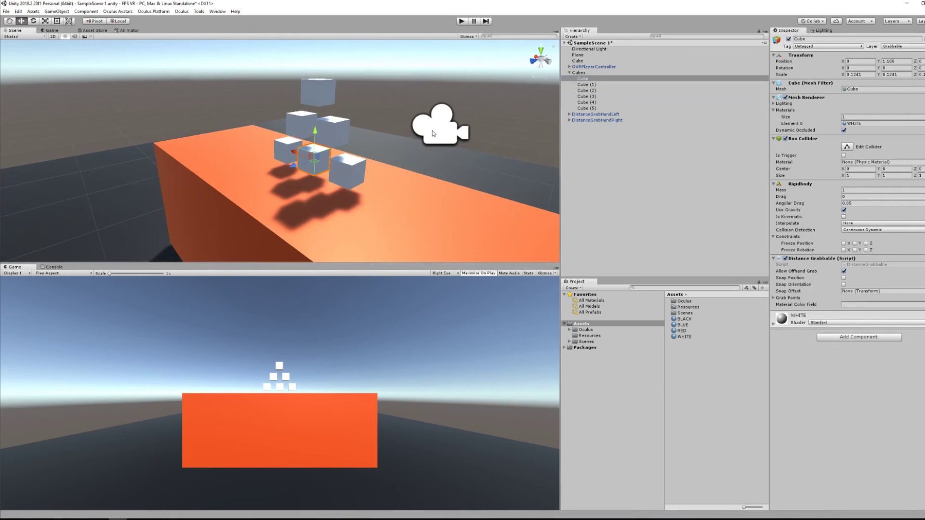
mouse_move(469, 125)
middle_down()
mouse_move(404, 135)
mouse_move(481, 114)
middle_up()
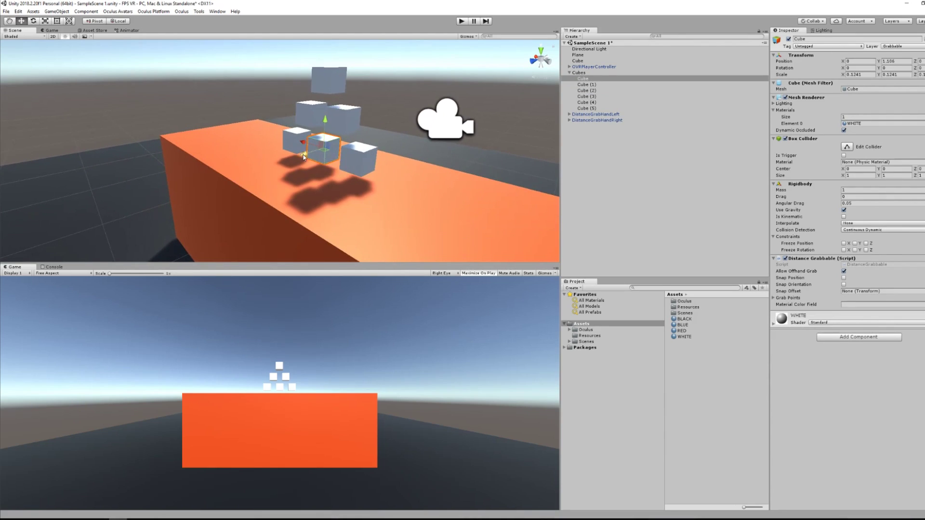
drag(310, 155, 302, 158)
key(ctrl+z)
middle_drag(375, 138, 374, 147)
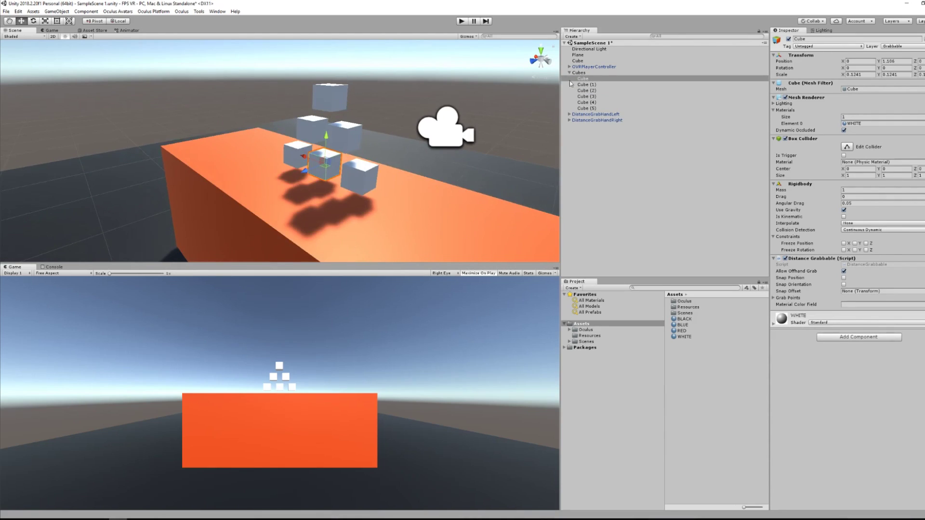
Create an empty child object named Crosshair under the first Cube in the Cubes group
right_click(582, 81)
click(607, 141)
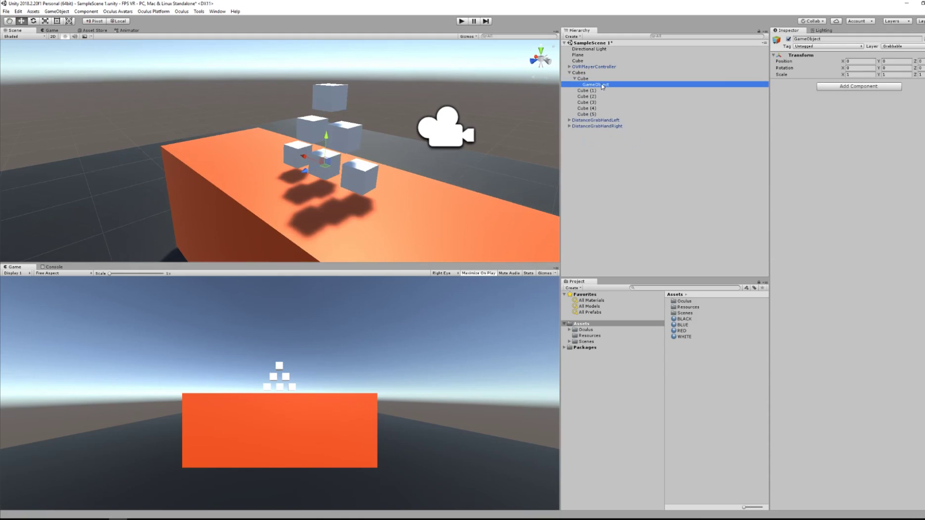
text(Cross)
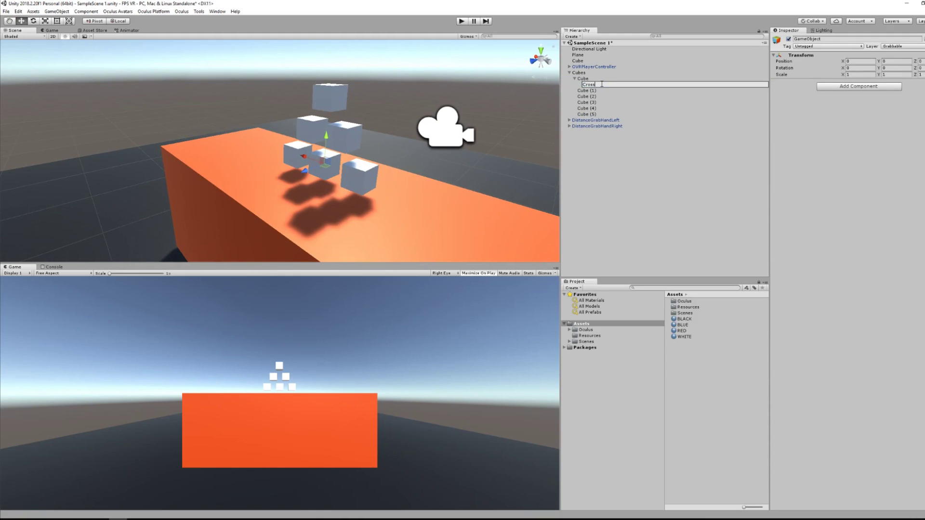
text(hair)
key(Return)
Add the Grabbable Crosshair script to the Crosshair object
click(841, 89)
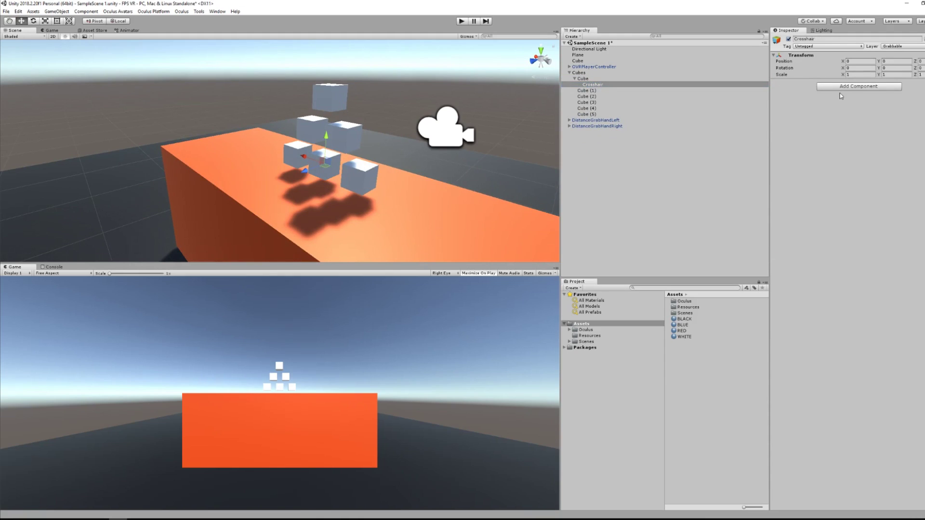
text(crosshai)
key(Return)
Add a Quad as a child of the Crosshair object and remove its Mesh Collider
click(596, 86)
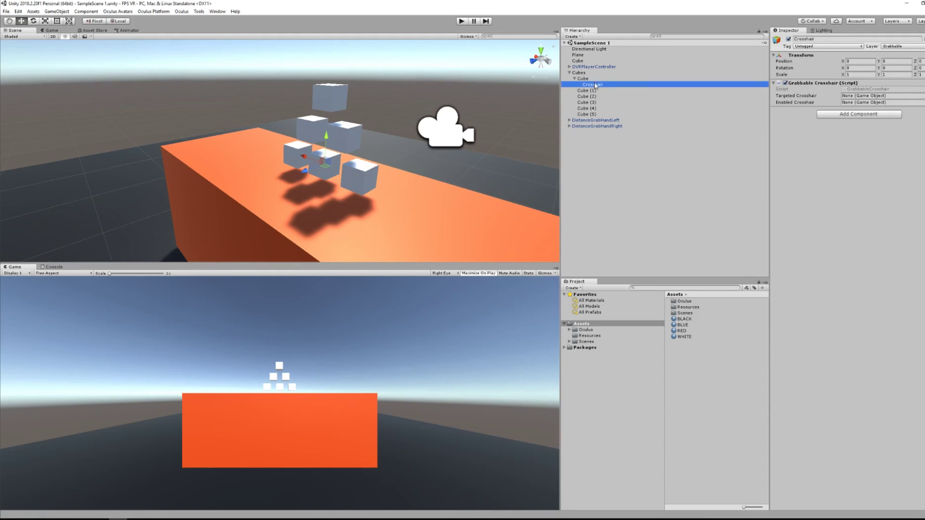
right_click(596, 86)
mouse_move(638, 155)
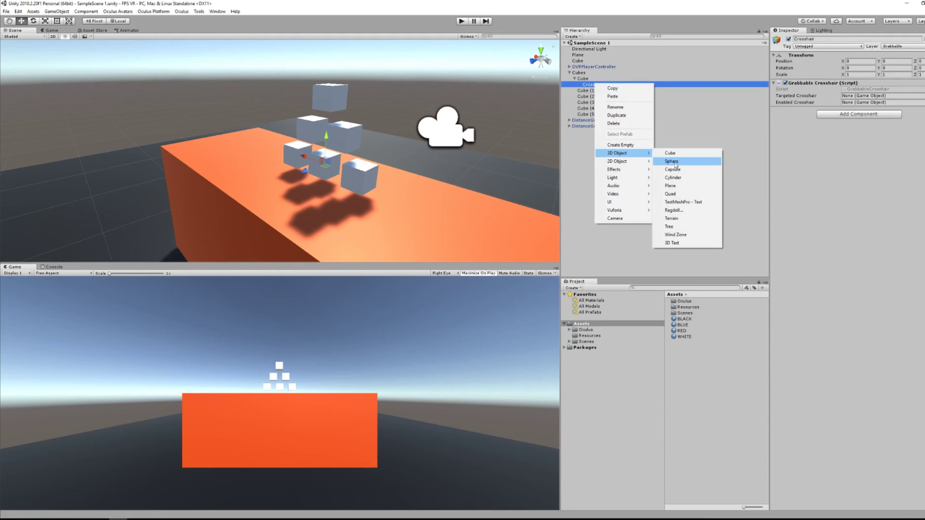
click(674, 193)
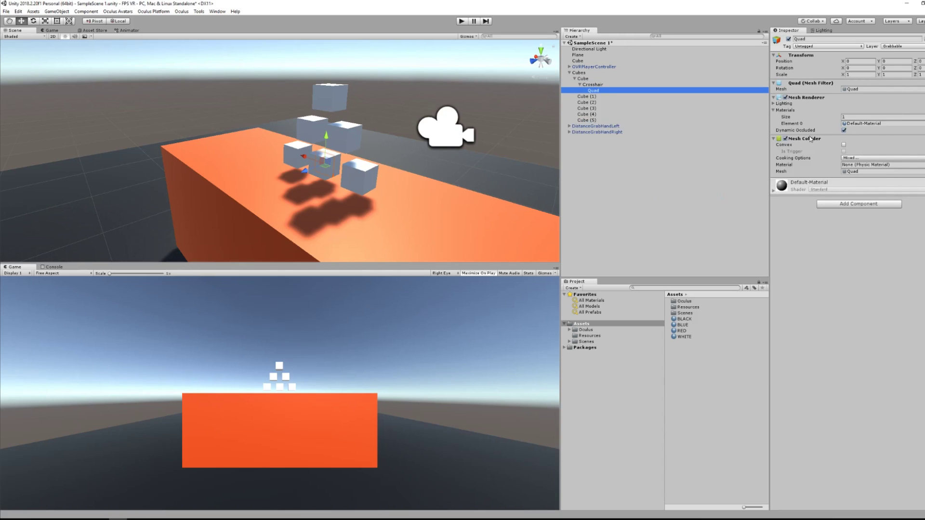
right_click(811, 139)
click(826, 171)
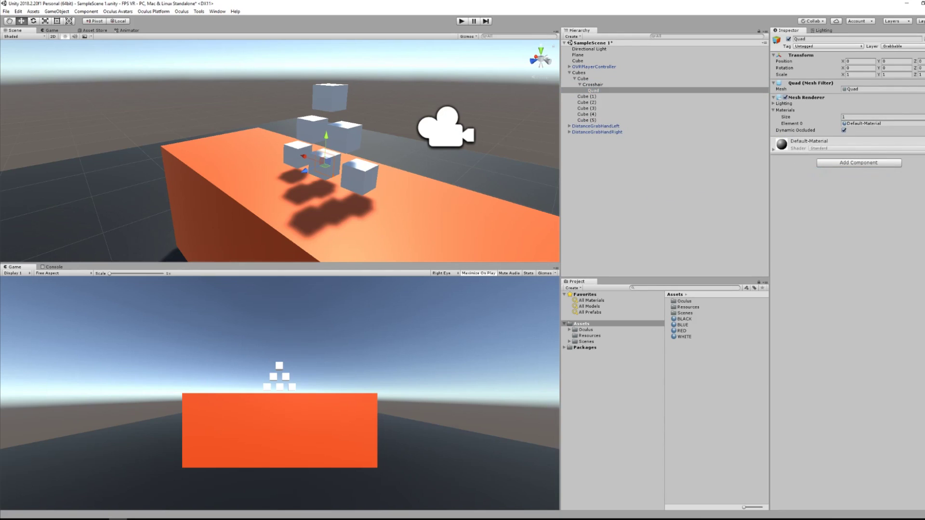
Assign the TriangleCursorTargeted material to the Quad's Mesh Renderer
click(921, 124)
text(triang)
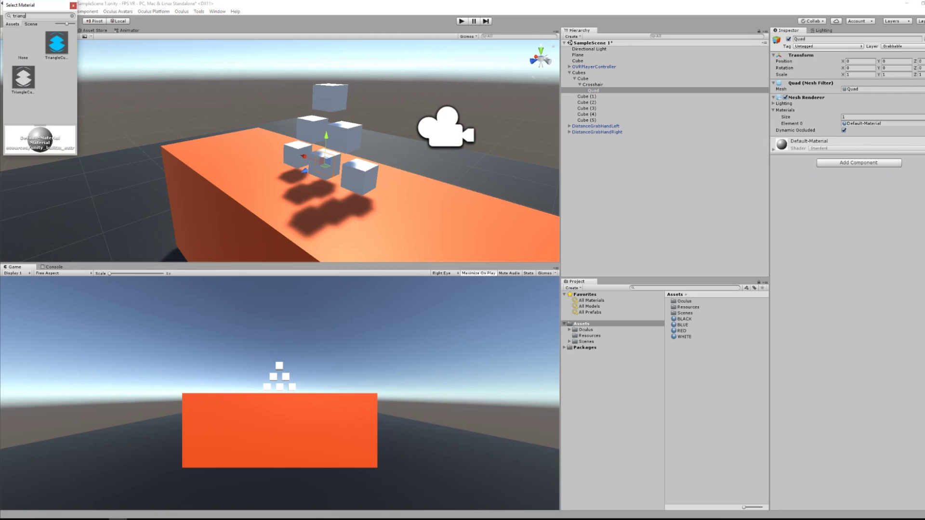
double_click(57, 44)
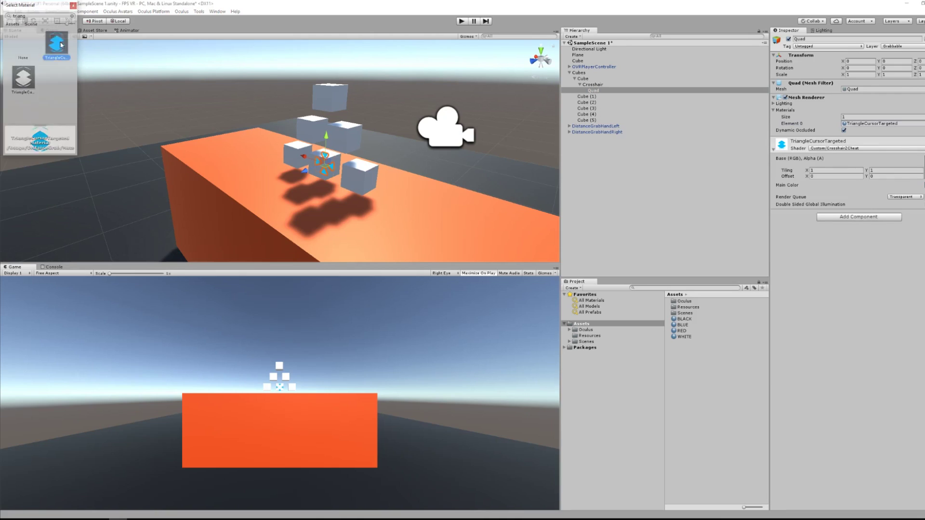
Move the Quad along its Z axis so it sits just in front of the cube's face
scroll(519, 130, up, 2)
click(600, 90)
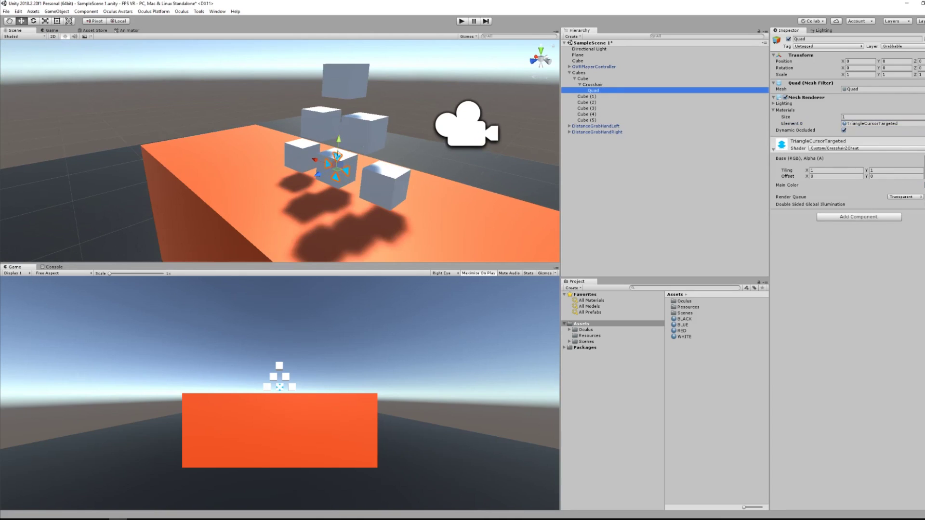
alt+drag(311, 182, 269, 193)
drag(180, 206, 184, 204)
middle_drag(209, 208, 274, 198)
scroll(274, 200, up, 3)
right_drag(275, 202, 299, 195)
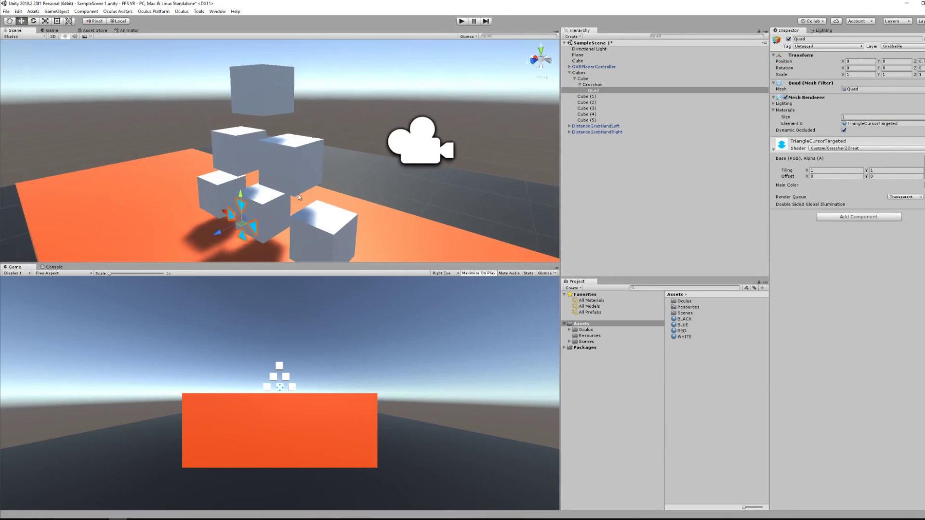
middle_drag(242, 231, 295, 191)
Set the TriangleCursorTargeted material's Main Color to black and save the scene
click(924, 184)
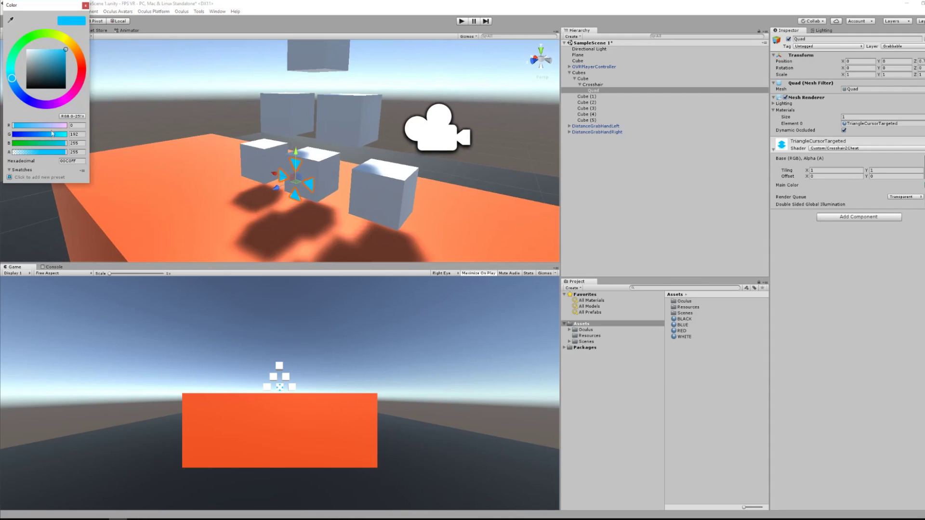
drag(55, 68, 100, 131)
click(85, 5)
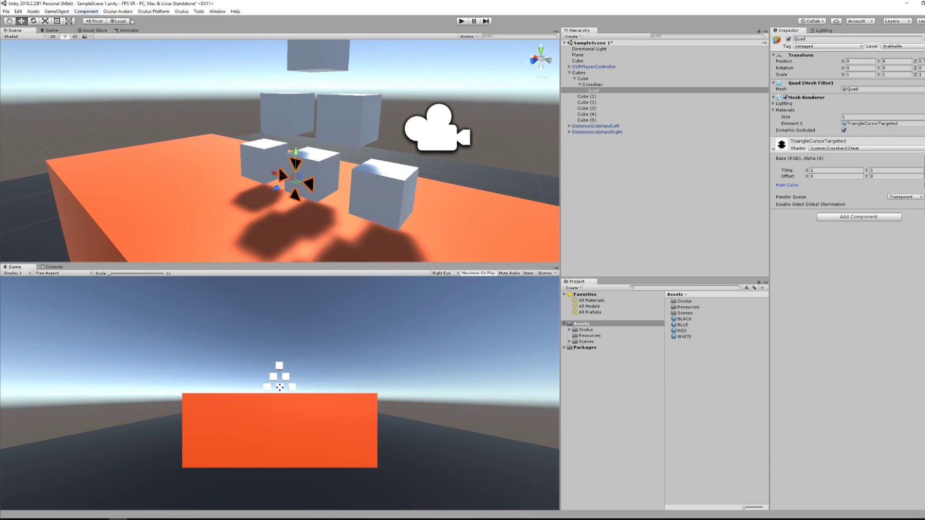
key(ctrl+s)
Rename the Quad as On and duplicate it under the Crosshair object
click(595, 91)
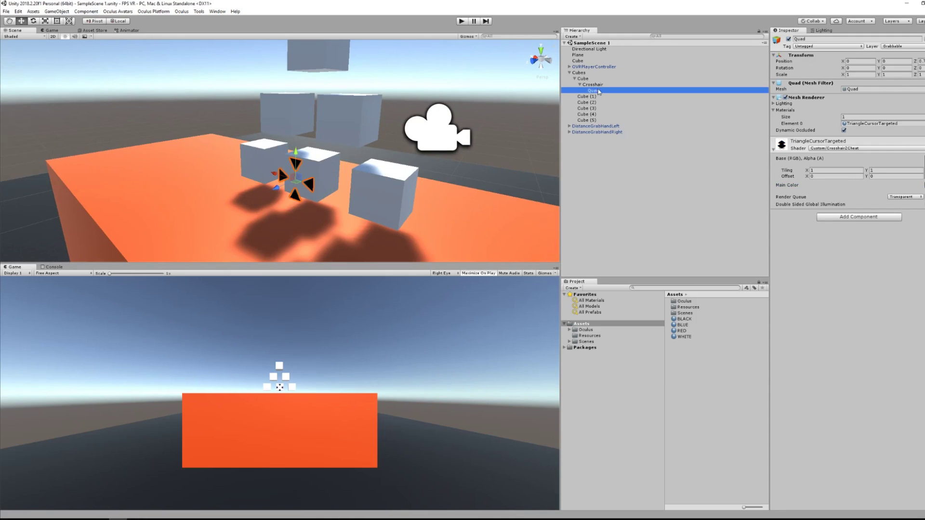
text(On)
key(Return)
key(ctrl+d)
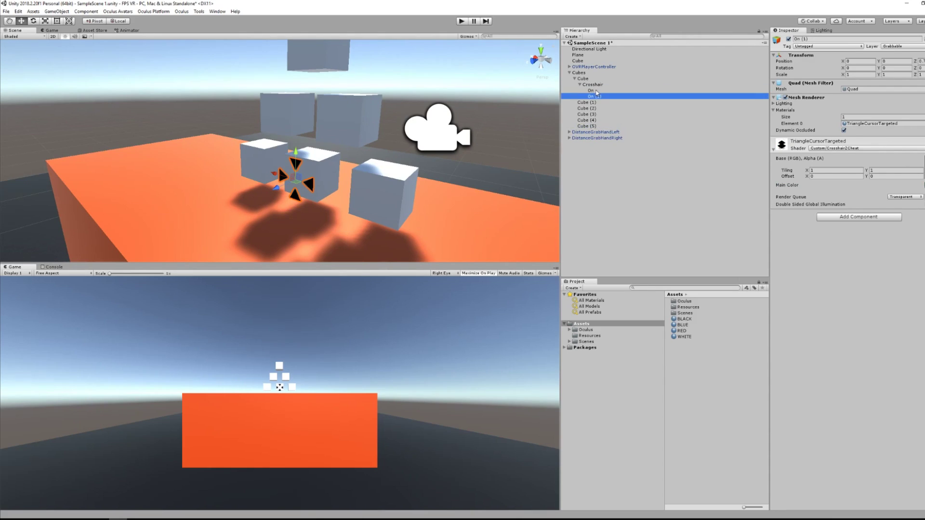
Rename the duplicated quad as Off and scale it down uniformly to about 0.59
click(599, 98)
text(Off)
key(Return)
key(r)
drag(296, 180, 284, 191)
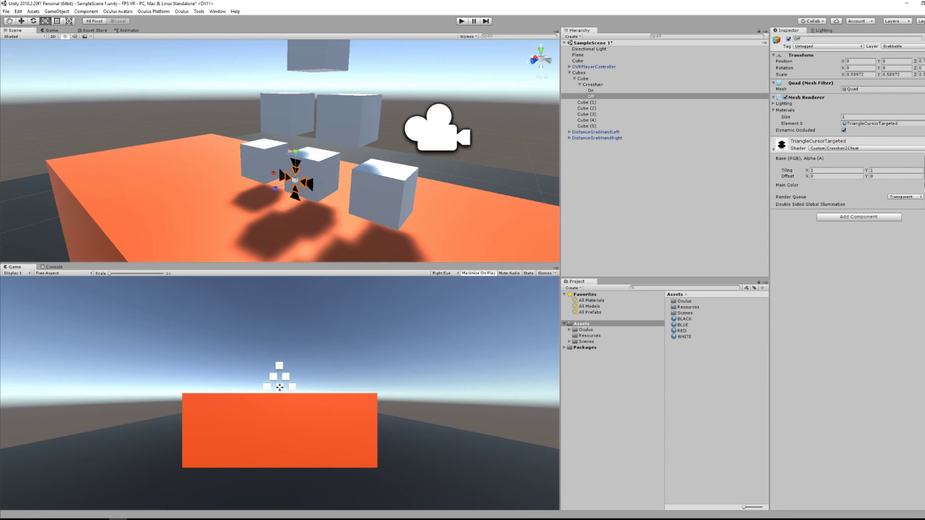
click(924, 185)
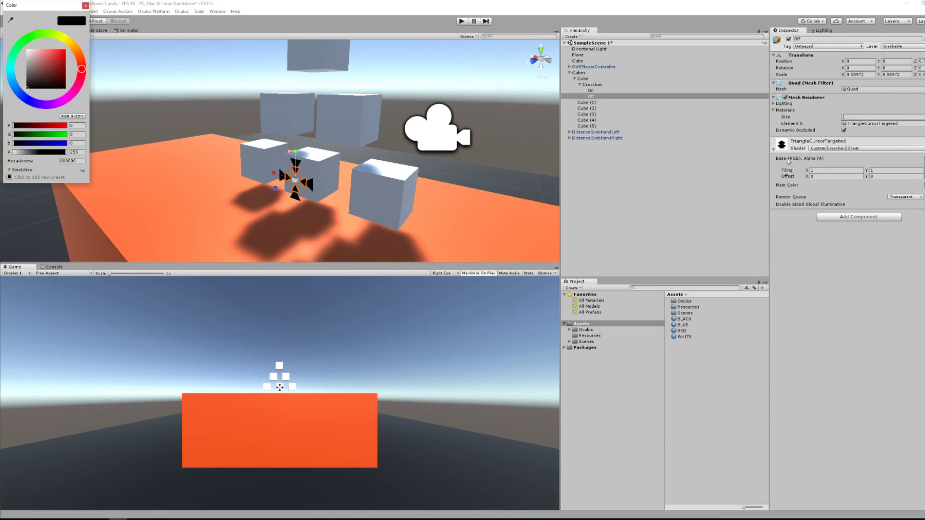
click(18, 89)
drag(55, 54, 57, 44)
key(ctrl+z)
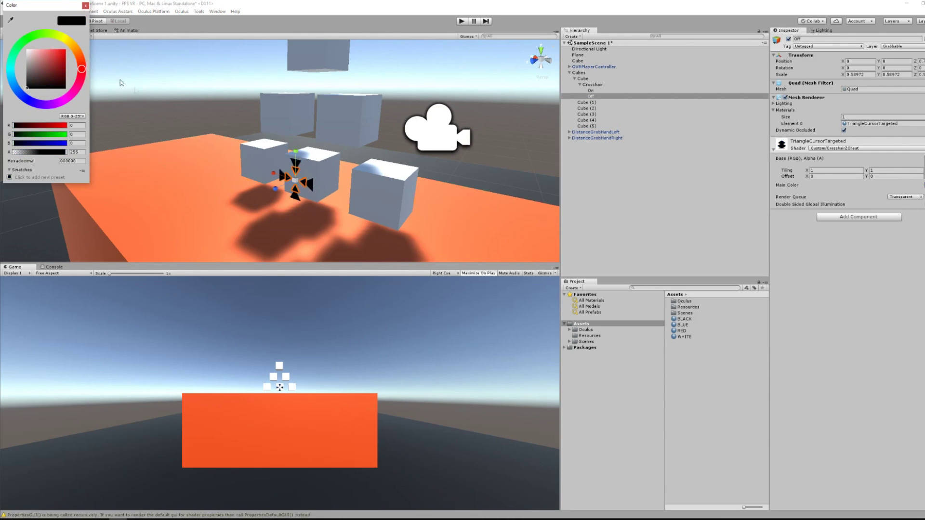
click(85, 5)
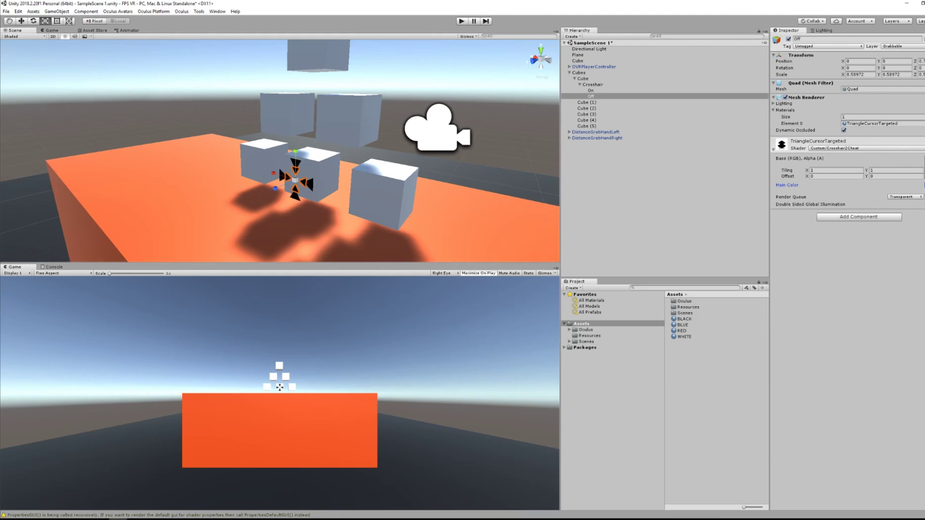
Assign the TriangleCursorUntargeted material to the Off quad
click(924, 124)
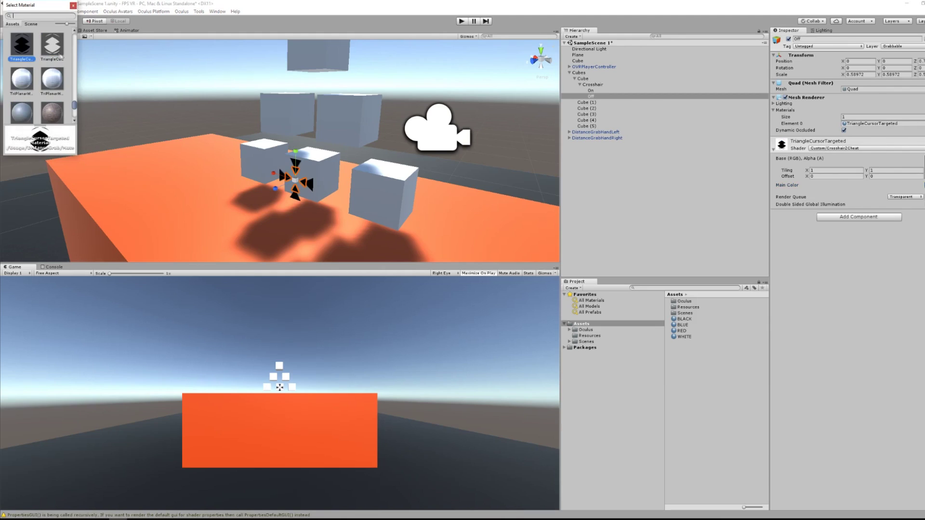
click(60, 55)
double_click(57, 54)
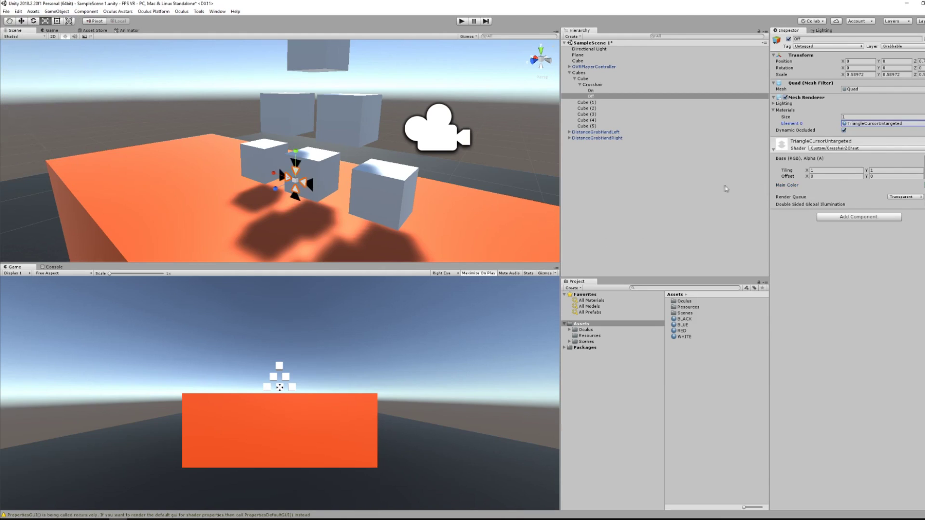
Set the TriangleCursorUntargeted material's Main Color to dark gray 5C5C5C
click(899, 187)
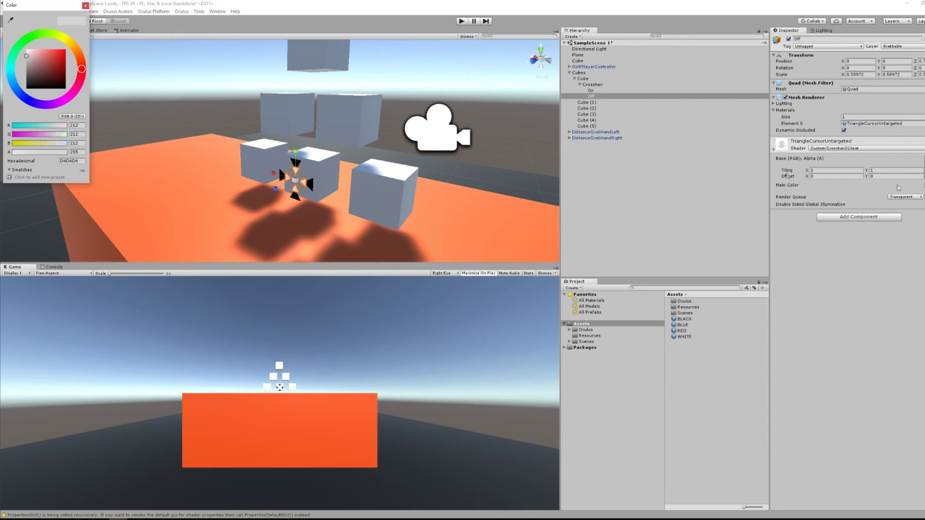
click(26, 68)
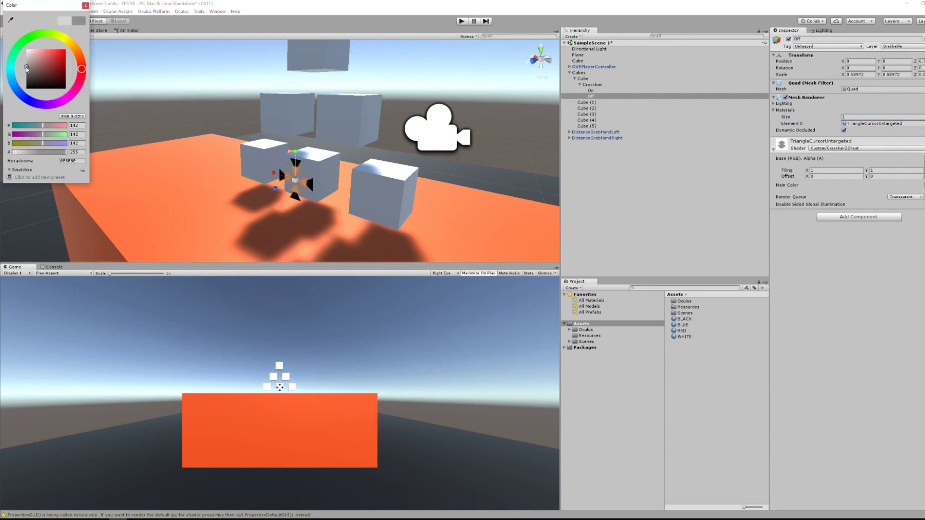
mouse_move(27, 68)
mouse_down()
mouse_move(31, 56)
mouse_move(21, 78)
mouse_up()
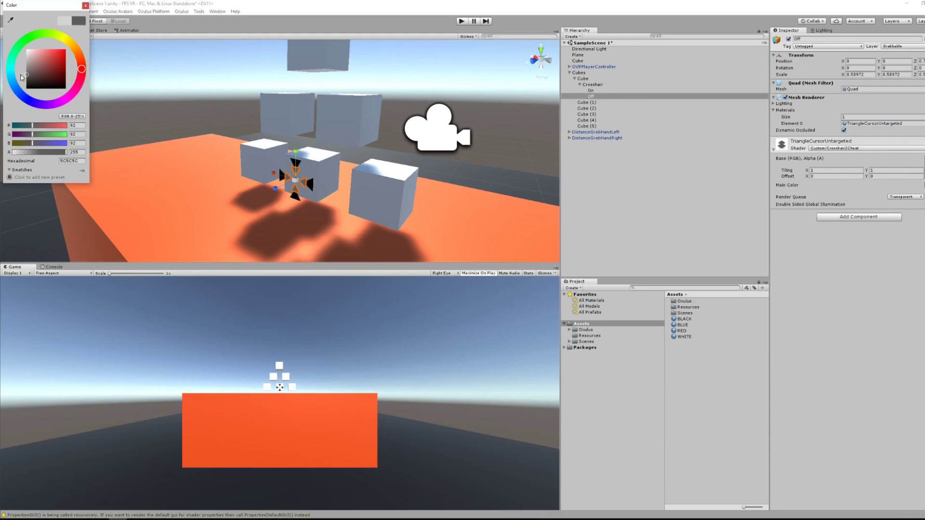
click(85, 6)
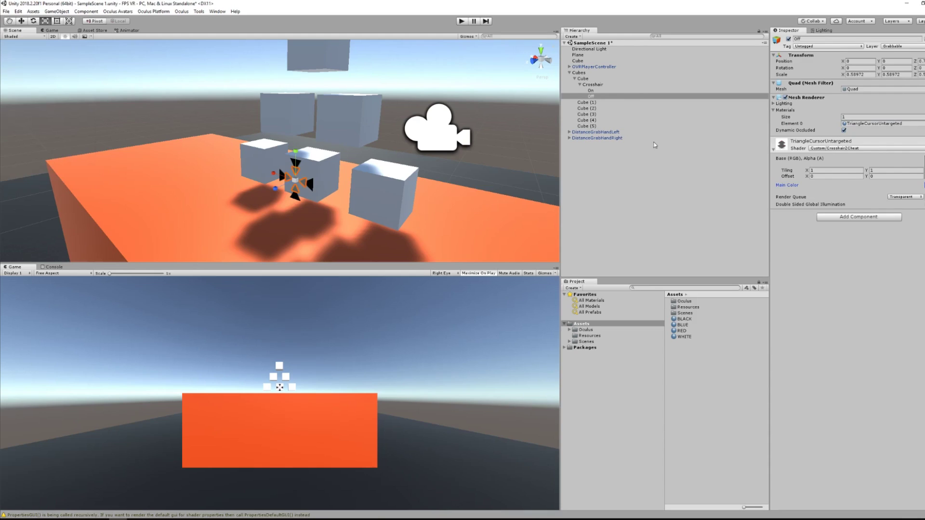
In the Grabbable Crosshair script, assign On as the Targeted Crosshair and Off as the Enabled Crosshair
click(593, 86)
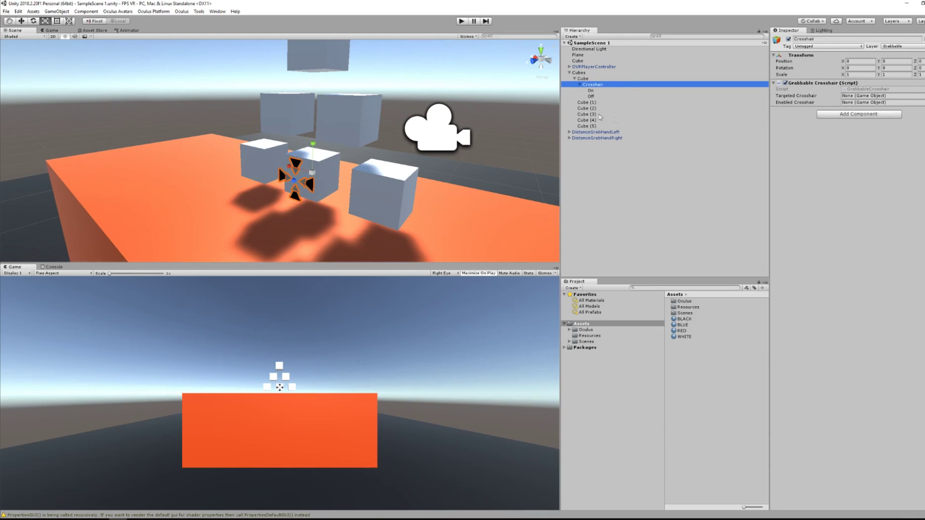
drag(590, 90, 869, 97)
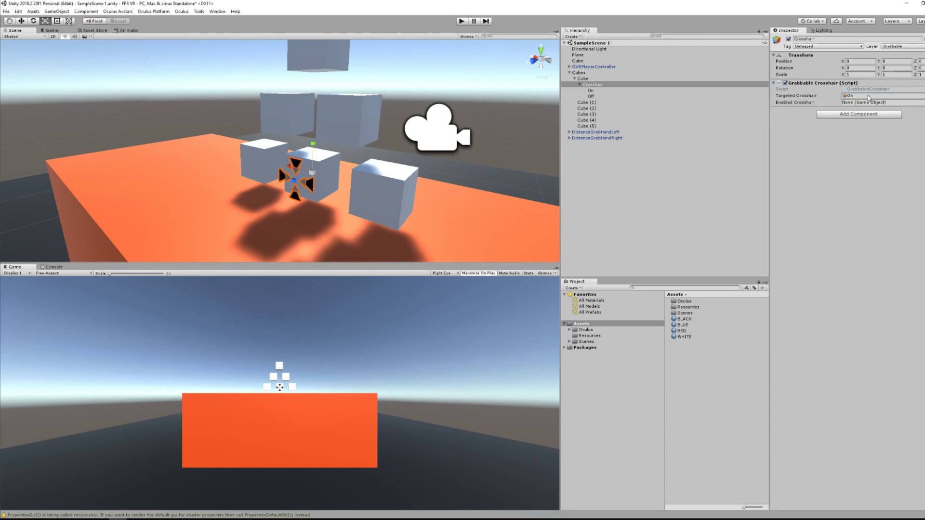
drag(590, 96, 863, 102)
Make the Crosshair a prefab in Assets and add it as a child of Cube (1) and Cube (2)
drag(600, 84, 587, 103)
drag(686, 334, 587, 114)
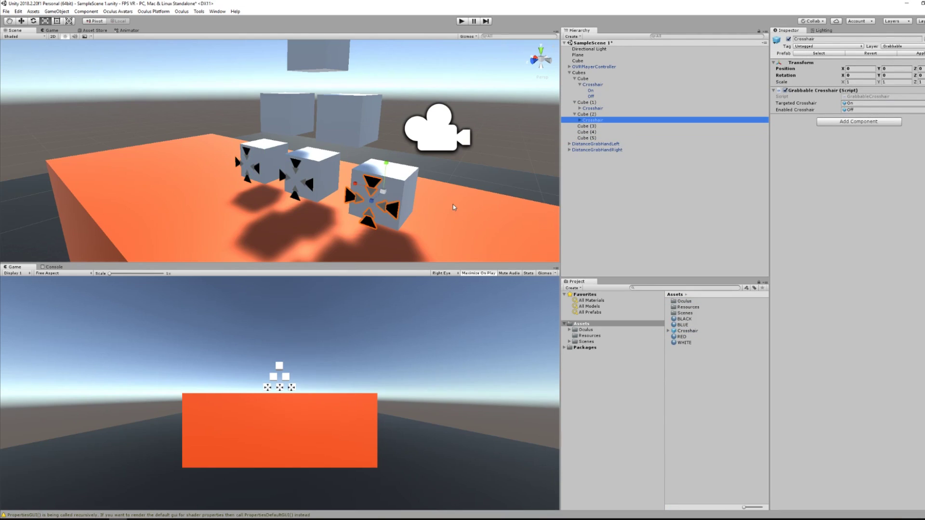
Save the scene and run it in play mode to test the crosshairs on the cubes
key(ctrl+s)
scroll(448, 202, down, 2)
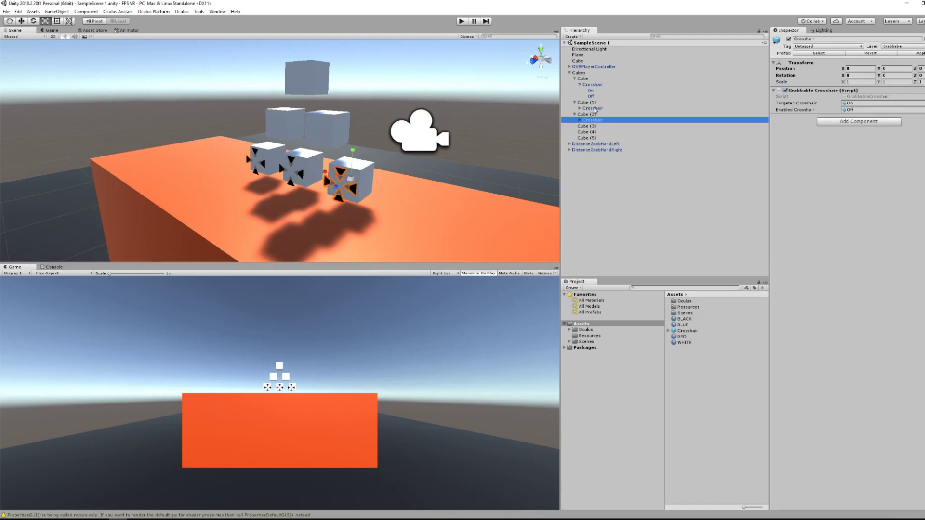
click(461, 21)
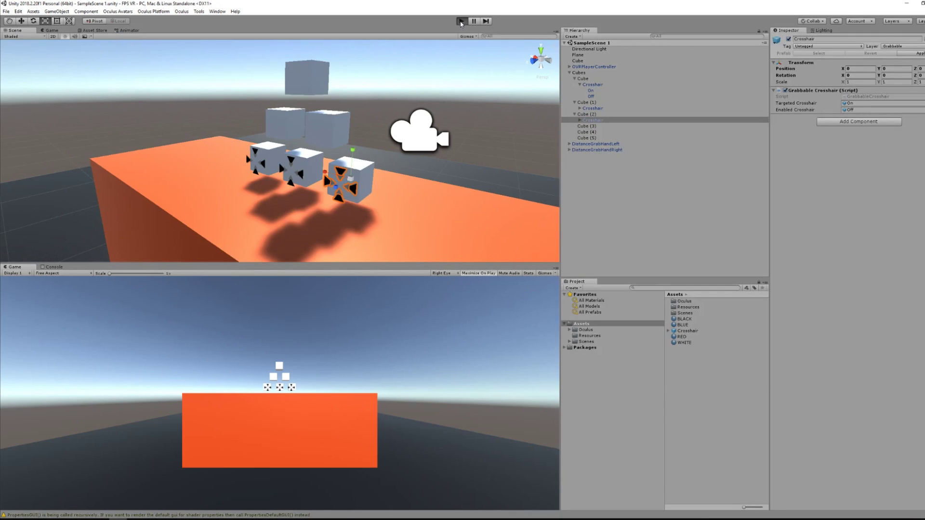